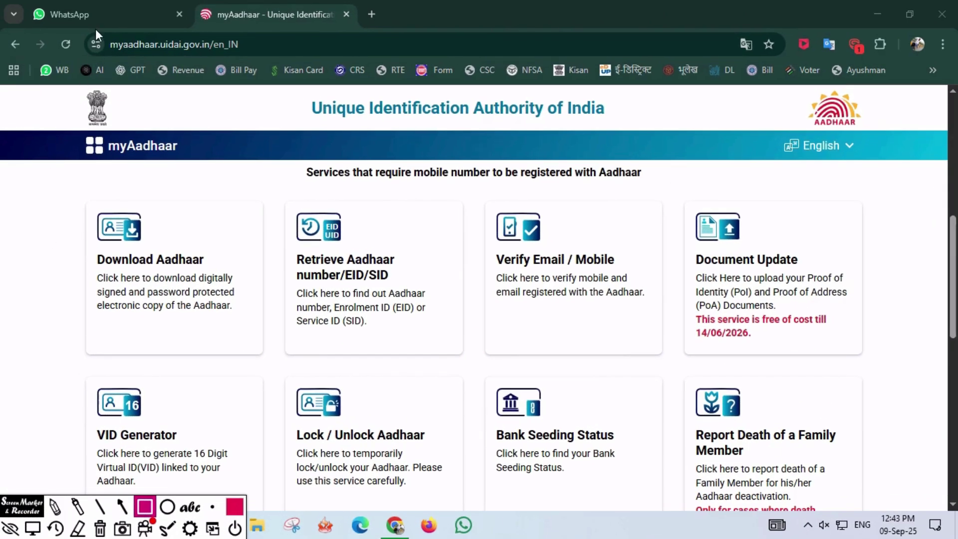
Mark the site address and the home page's Login button with red rectangles, clearing the first mark before adding the second.
left_click_drag(96, 29, 244, 64)
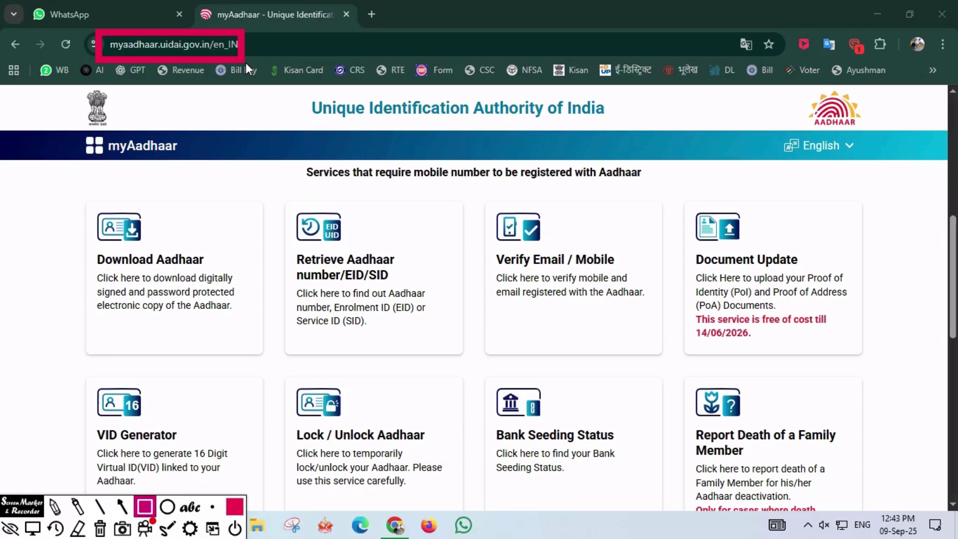
key("Escape")
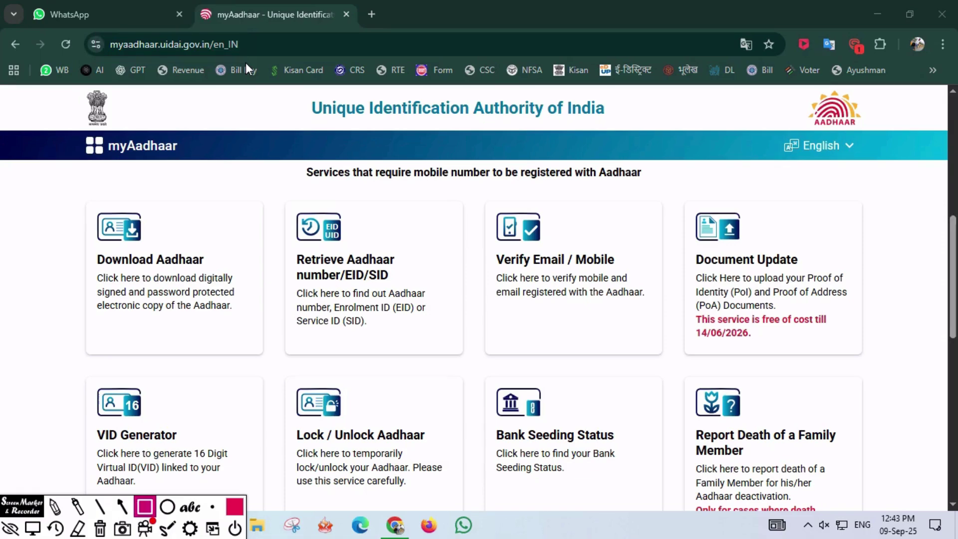
scroll(320, 251, "up", 10)
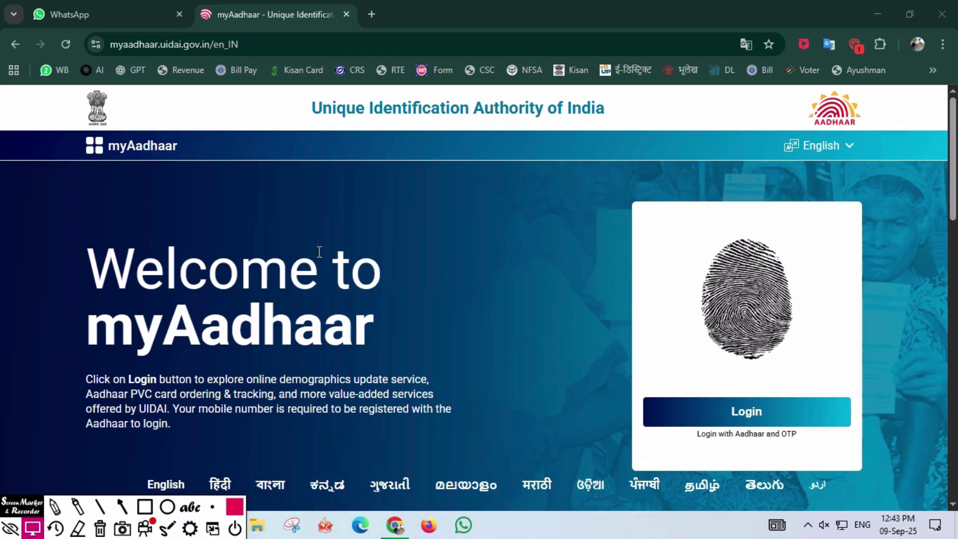
key("r")
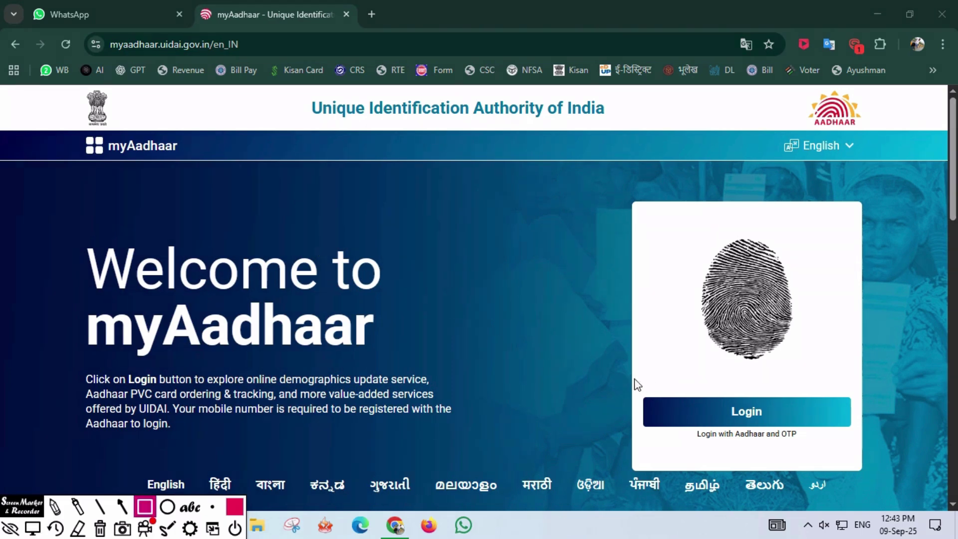
mouse_move(635, 382)
left_mouse_down()
mouse_move(683, 437)
mouse_move(861, 448)
left_mouse_up()
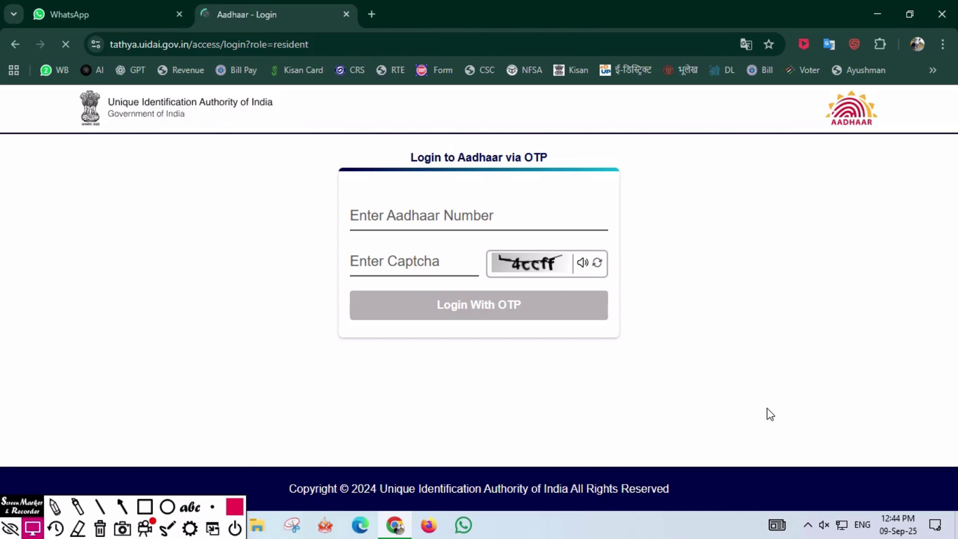
Outline the Aadhaar number and captcha fields with red rectangles and point an arrow at Login With OTP.
key("ctrl+r")
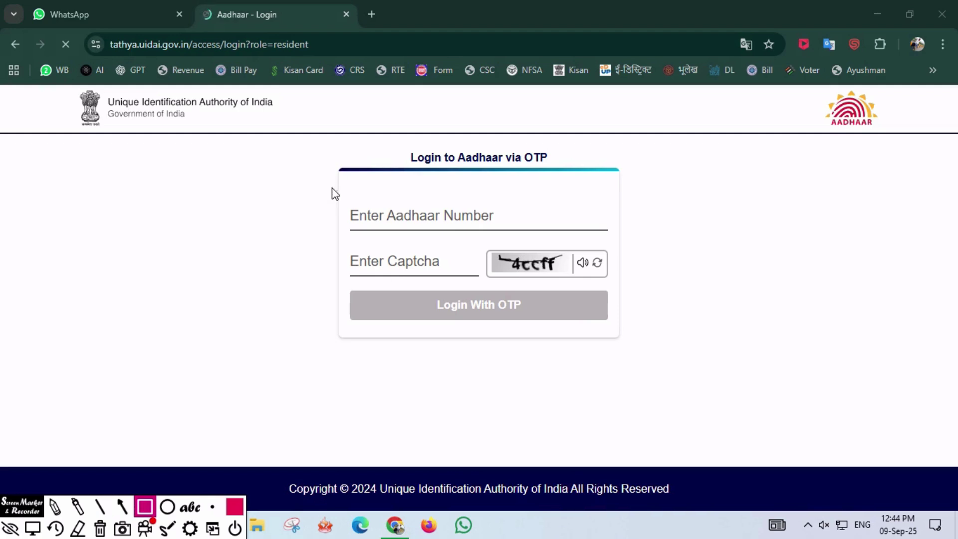
mouse_move(331, 189)
left_mouse_down()
mouse_move(372, 216)
mouse_move(625, 235)
left_mouse_up()
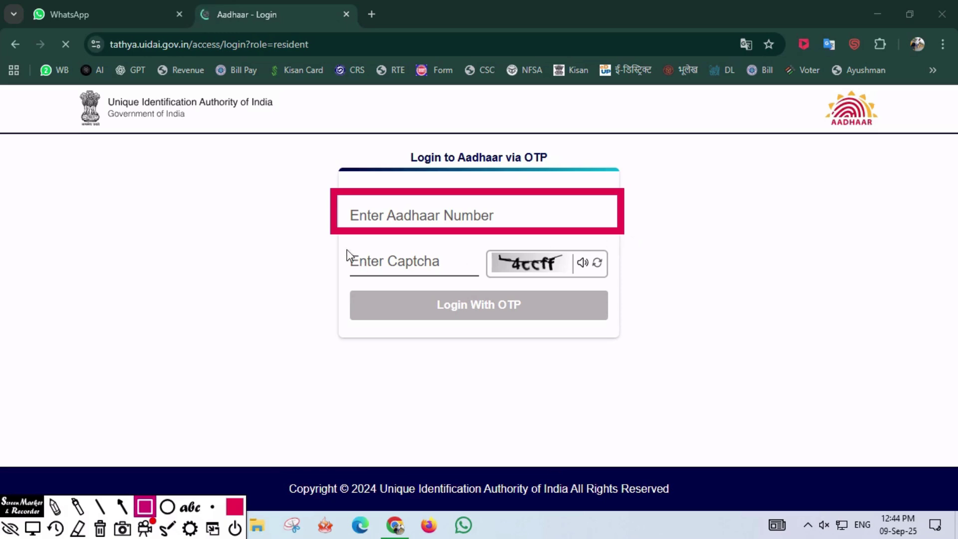
mouse_move(334, 239)
left_mouse_down()
mouse_move(376, 268)
mouse_move(479, 279)
left_mouse_up()
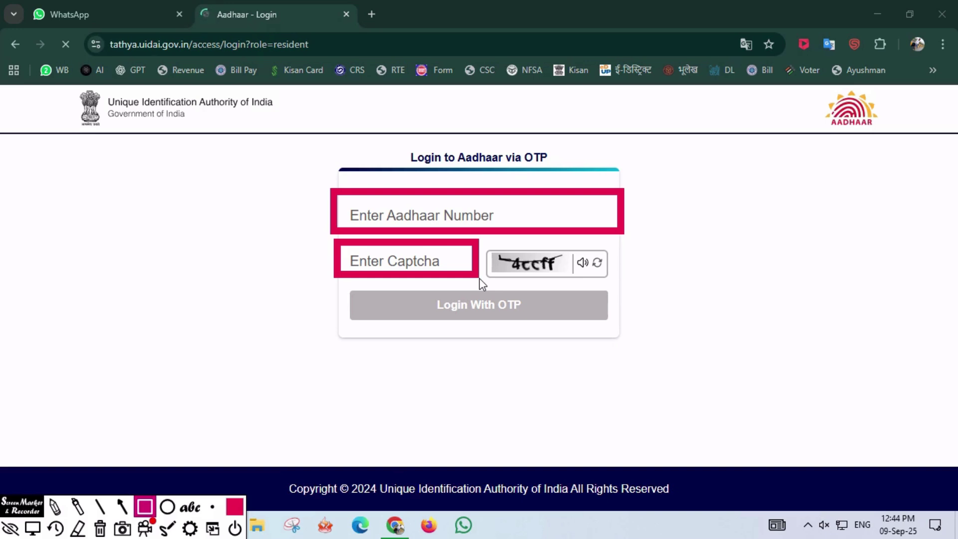
left_click(121, 507)
mouse_move(147, 300)
left_mouse_down()
mouse_move(316, 329)
mouse_move(348, 314)
left_mouse_up()
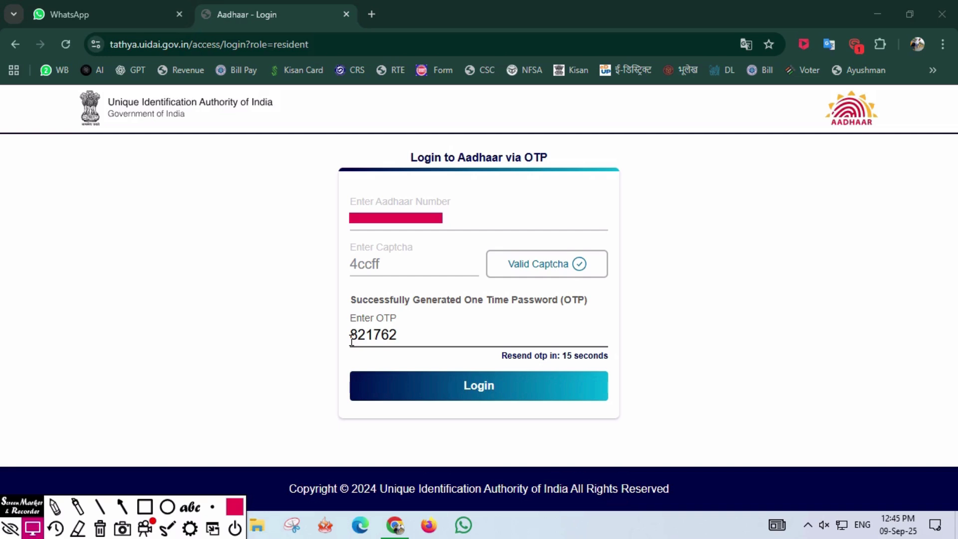
Point a red arrow at the OTP field and outline the Login button beneath it with a rectangle.
key("alt+a")
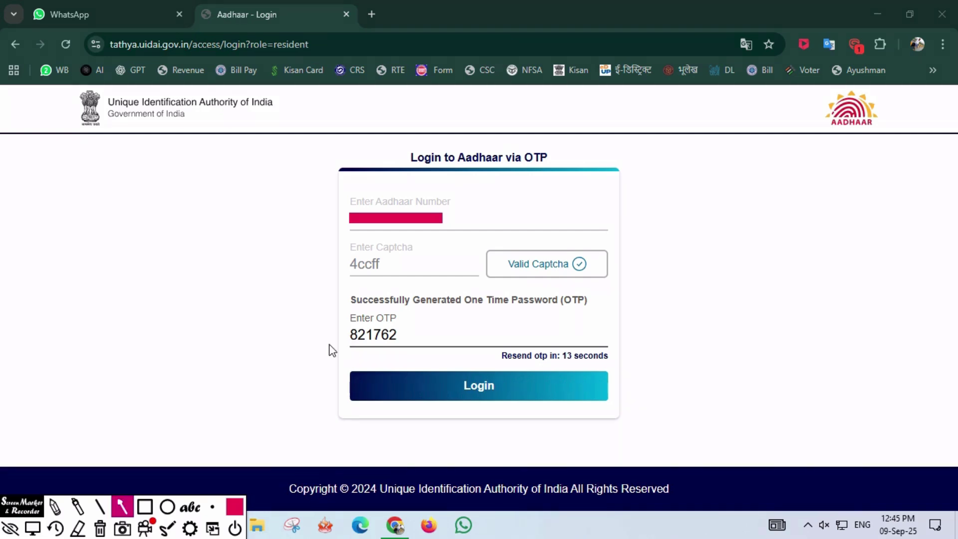
left_click_drag(289, 339, 328, 340)
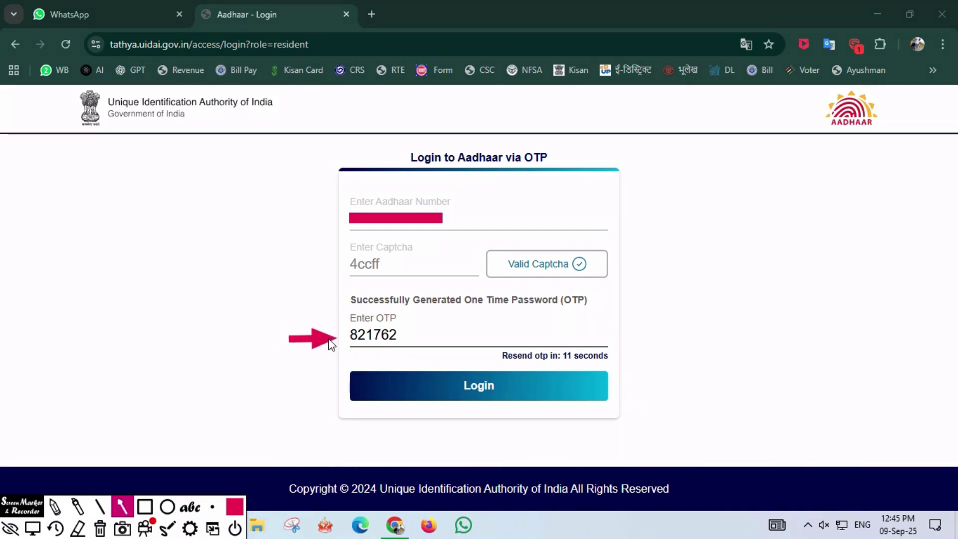
key("alt+r")
left_click_drag(340, 363, 615, 405)
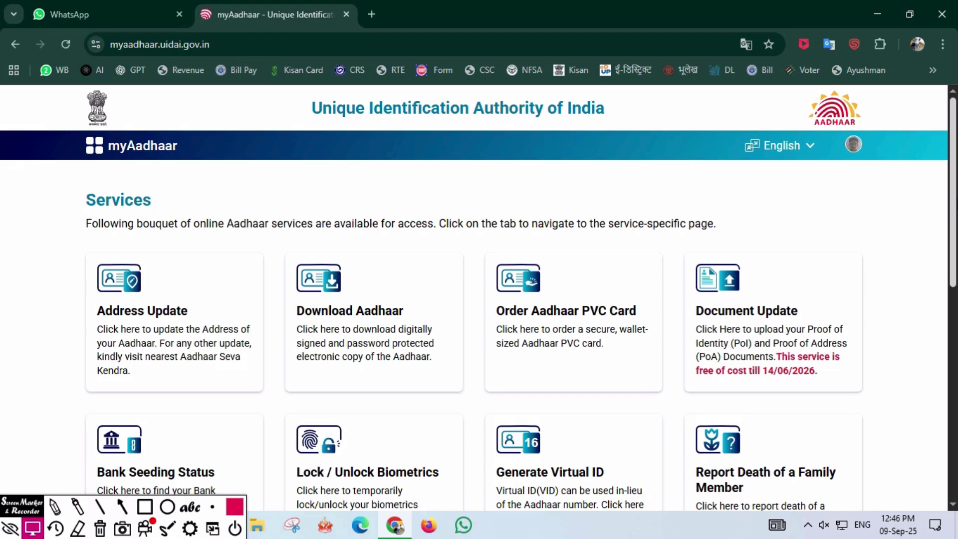
Point an arrow at the profile picture, clear it, and outline the Address Update service with a red rectangle.
left_click(123, 507)
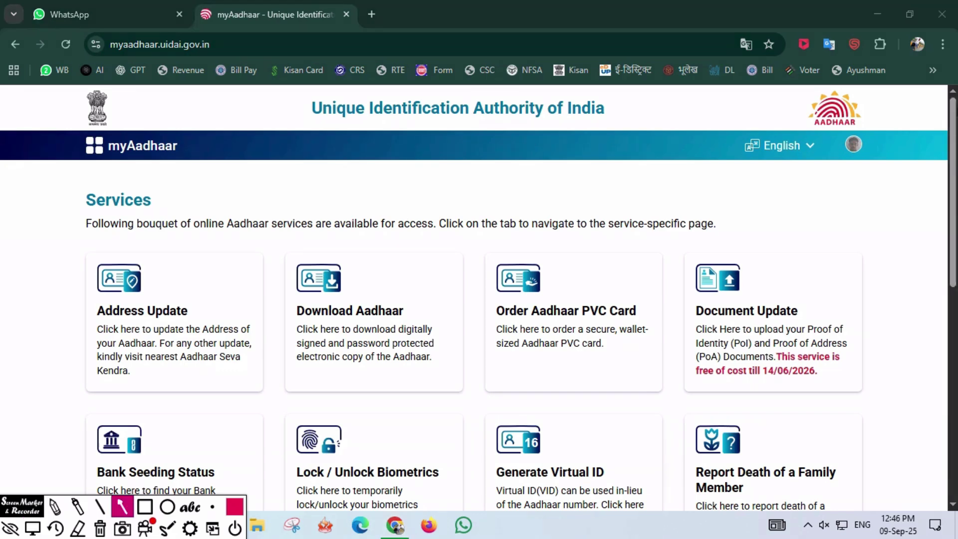
left_click_drag(793, 198, 845, 164)
key("Delete")
key("r")
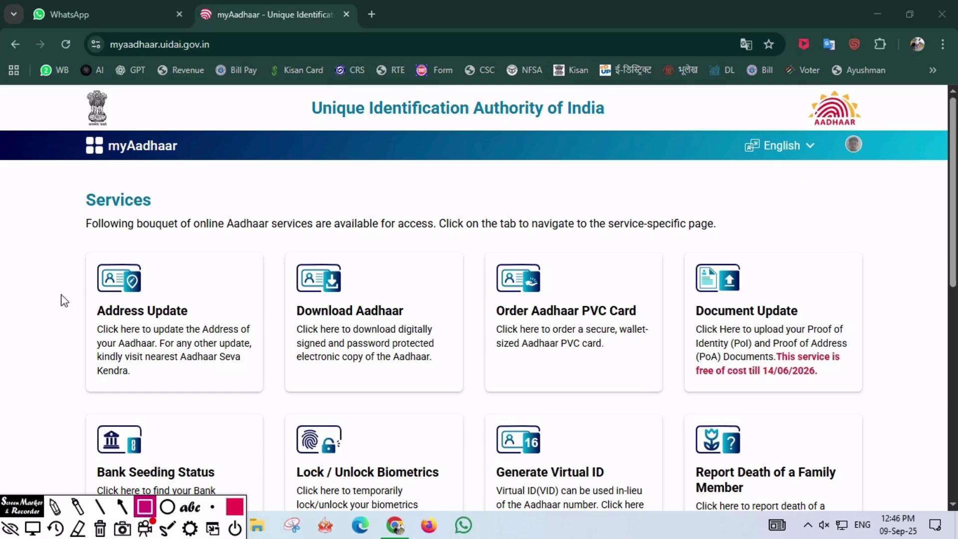
left_click_drag(58, 238, 270, 403)
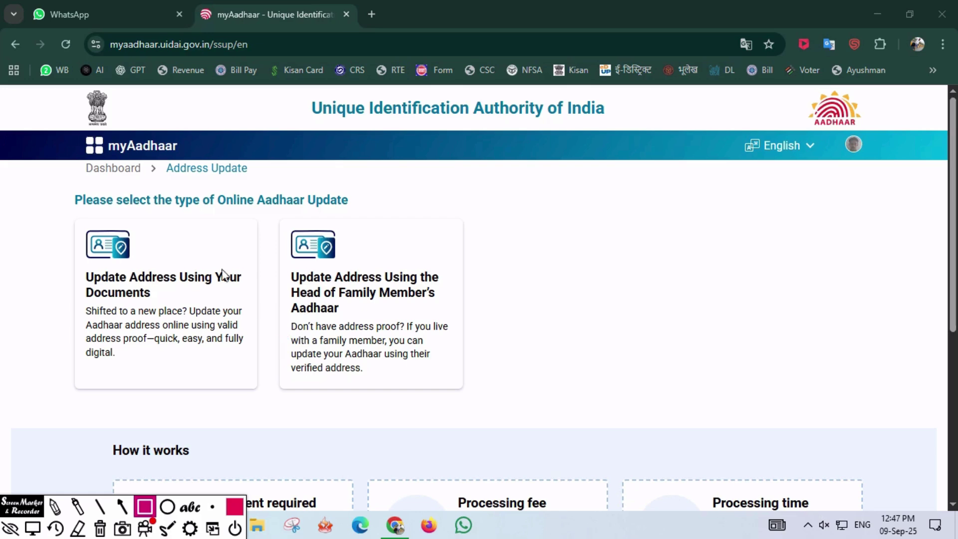
Outline both address update options, undo these marks, and outline only Update Address Using the Head of Family Member's Aadhaar.
left_click_drag(56, 210, 273, 379)
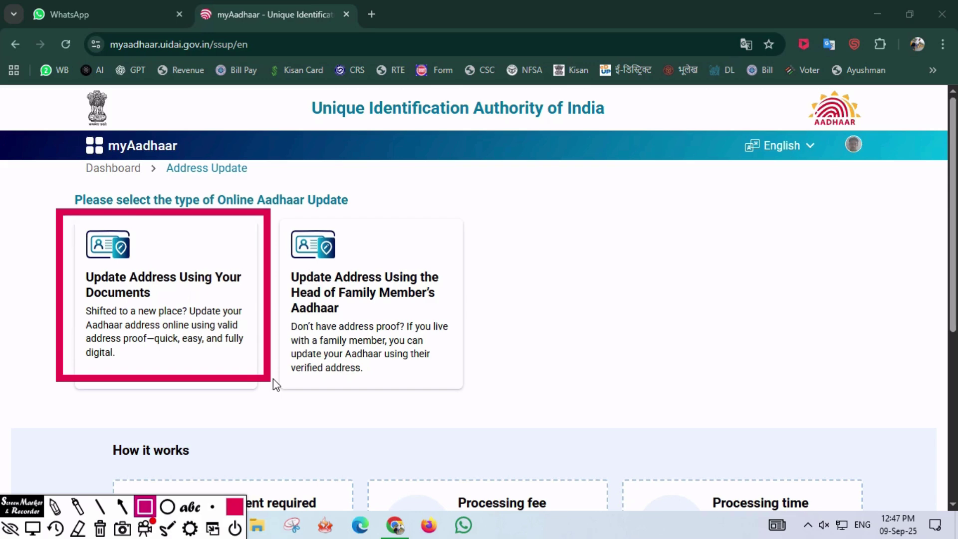
mouse_move(269, 200)
left_mouse_down()
mouse_move(340, 329)
mouse_move(473, 405)
left_mouse_up()
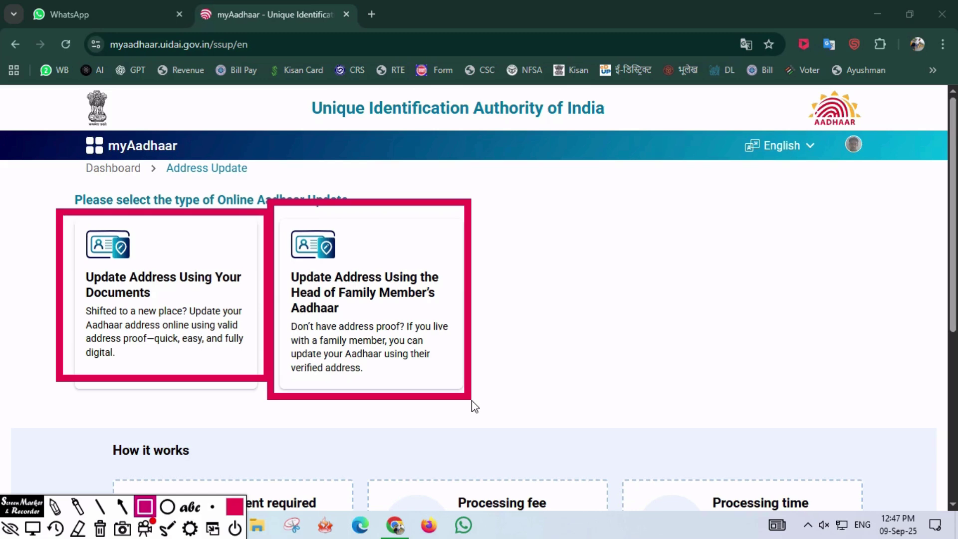
key("ctrl+z")
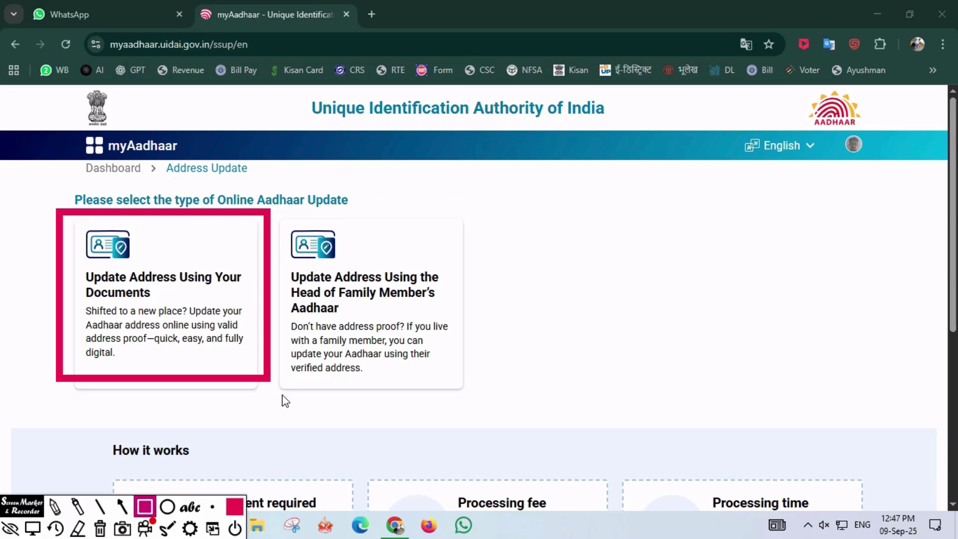
key("ctrl+z")
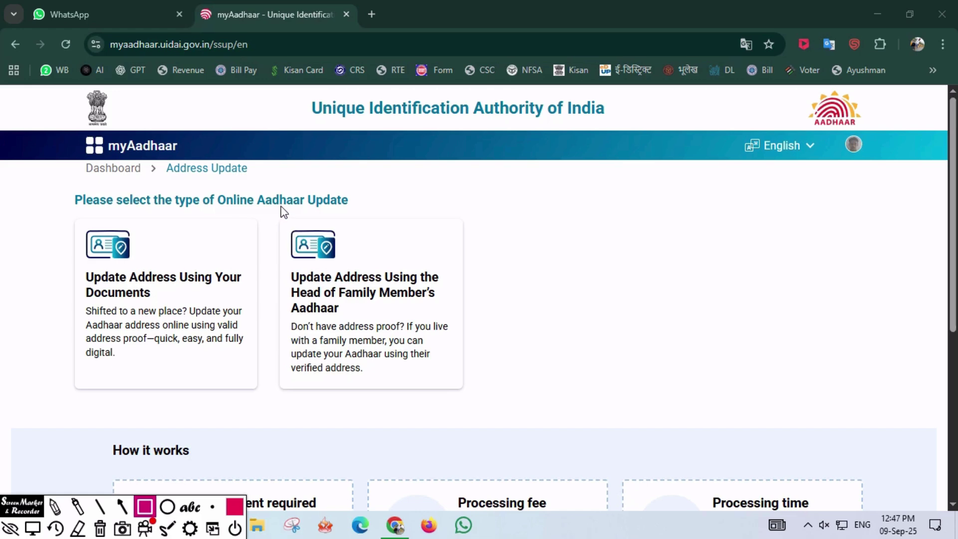
mouse_move(277, 214)
left_mouse_down()
mouse_move(449, 401)
mouse_move(475, 403)
left_mouse_up()
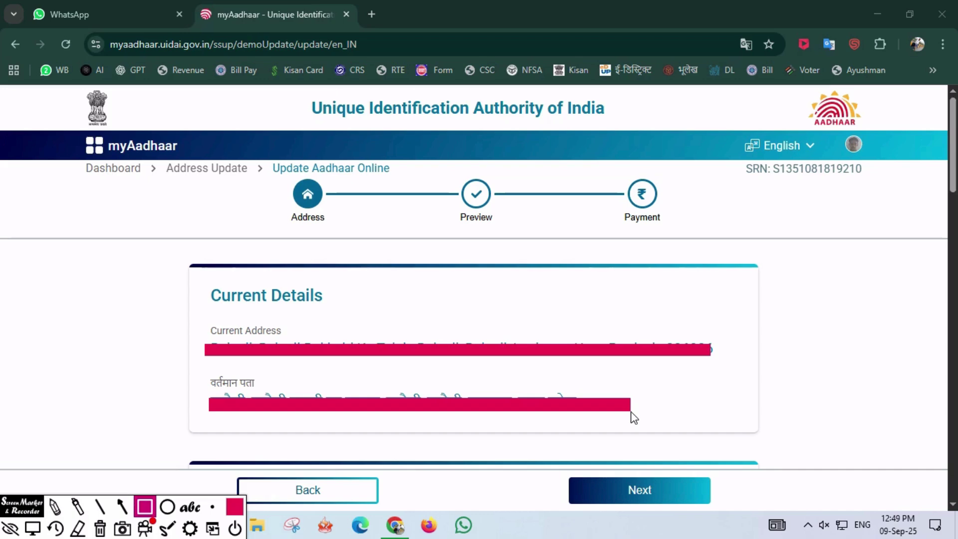
Under Details to be Updated, outline the House/Building/Apartment field and point arrows at its Hindi field and keyboard symbol.
scroll(864, 326, "down", 5)
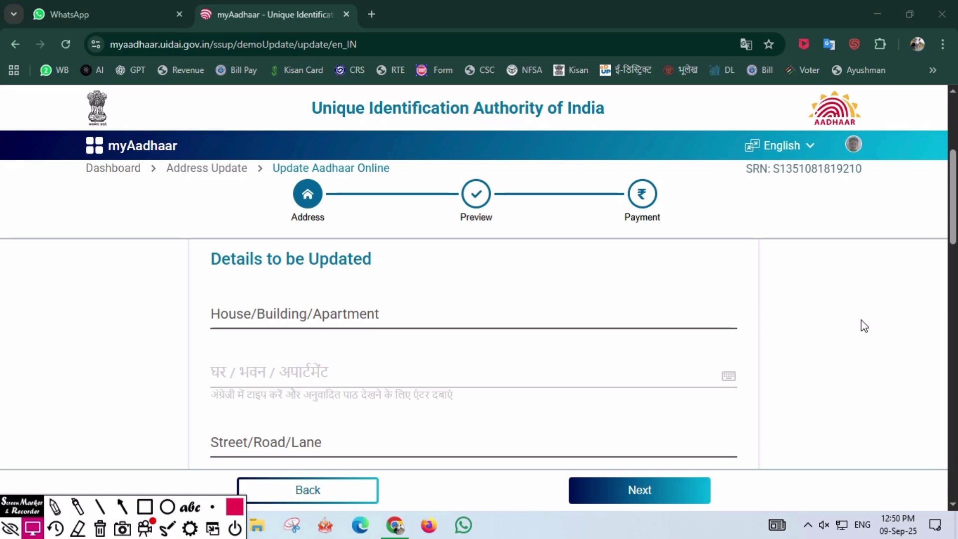
key("ctrl+shift+r")
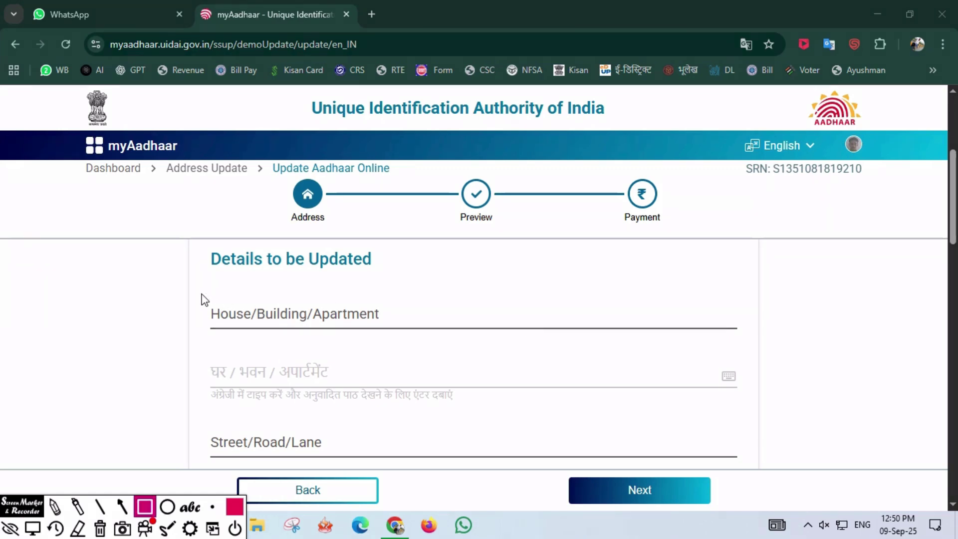
mouse_move(202, 295)
left_mouse_down()
mouse_move(304, 327)
mouse_move(743, 331)
left_mouse_up()
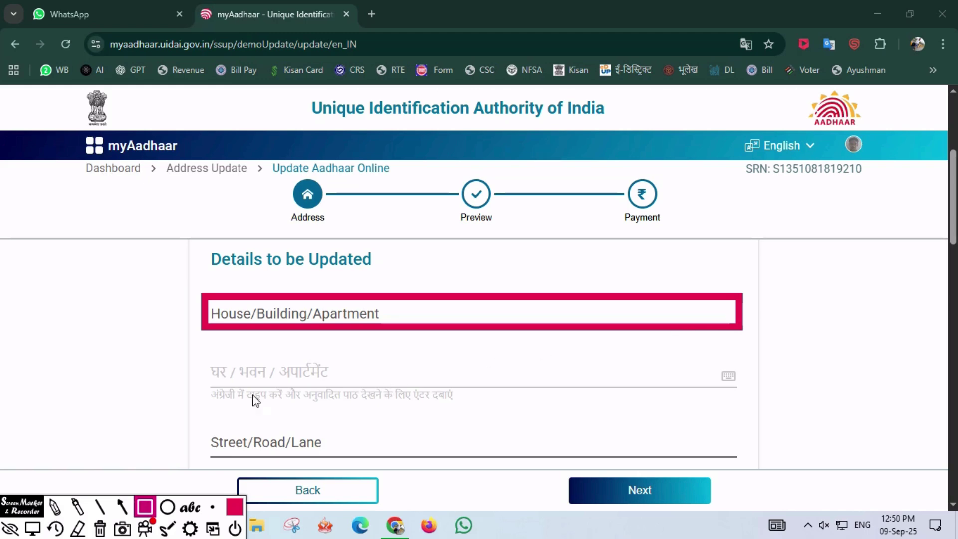
left_click(121, 507)
left_click_drag(46, 364, 181, 370)
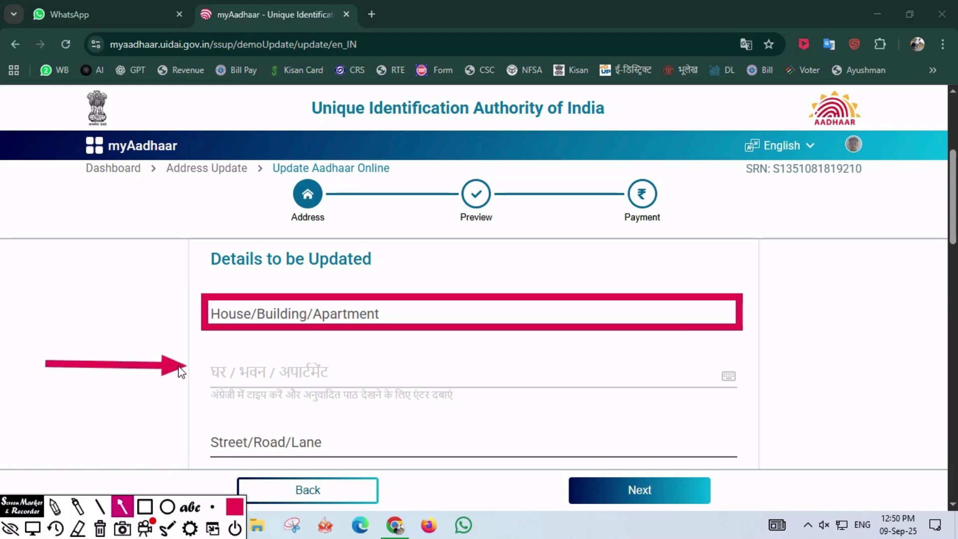
left_click_drag(819, 358, 744, 382)
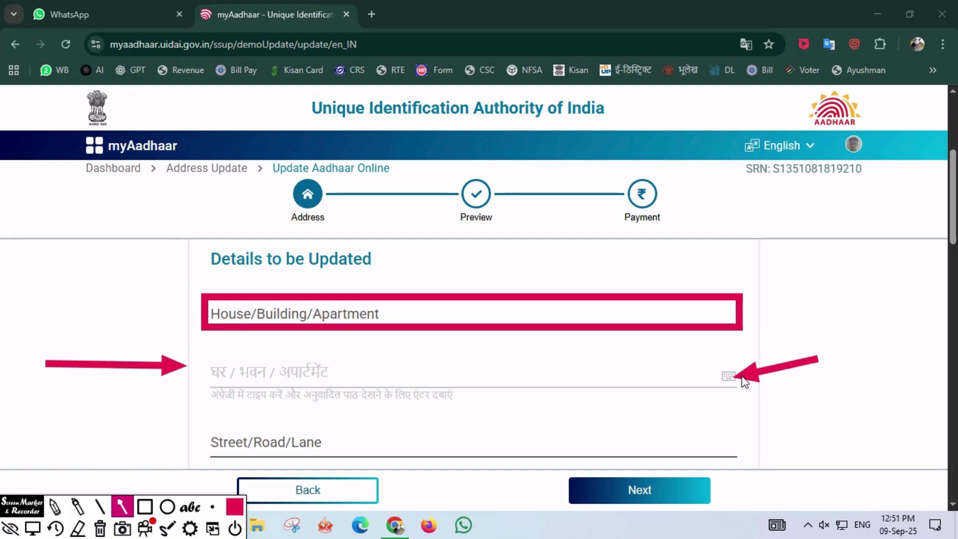
Outline the Street/Road/Lane and Area/Locality/Sector fields with red rectangles and point arrows at their Hindi counterparts.
scroll(199, 260, "down", 4)
key("r")
left_click_drag(199, 251, 760, 279)
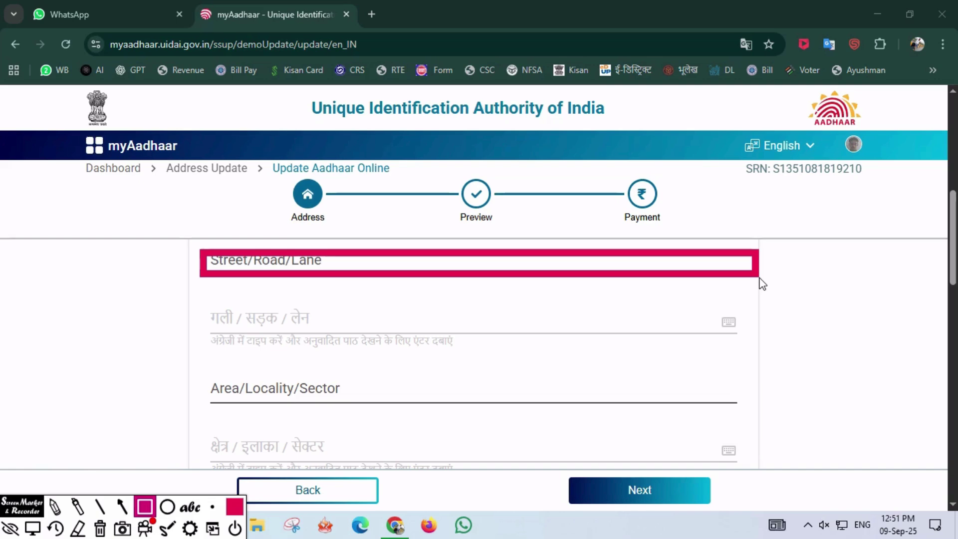
left_click_drag(834, 310, 727, 324)
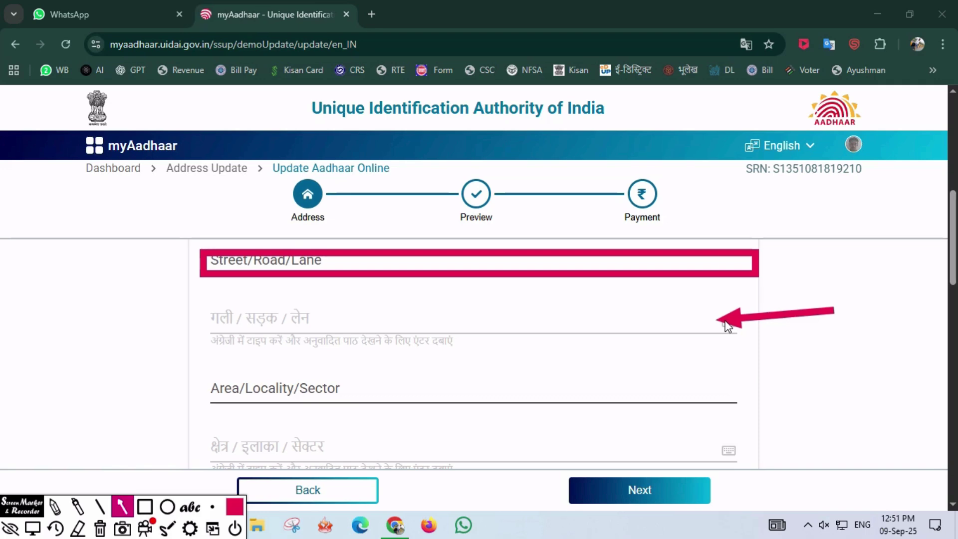
left_click_drag(194, 369, 772, 429)
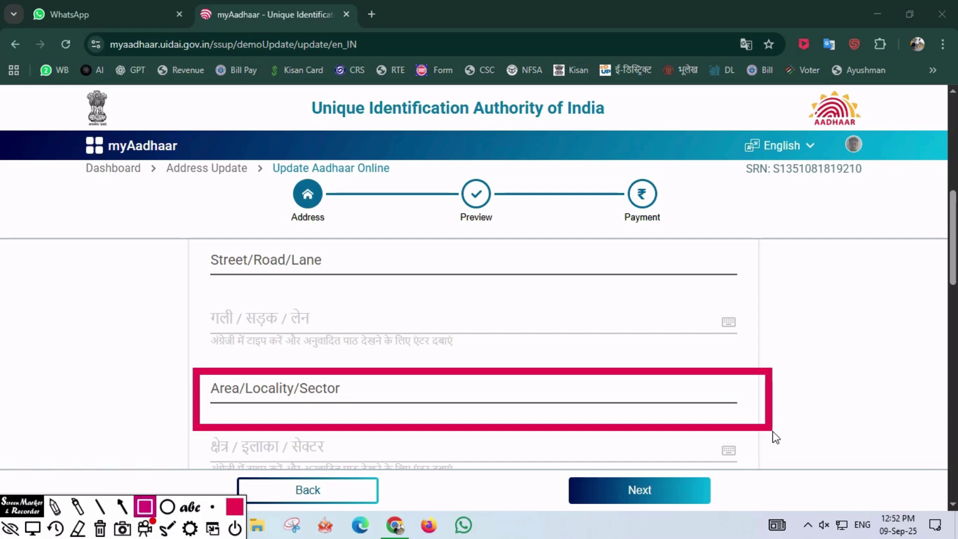
key("Escape")
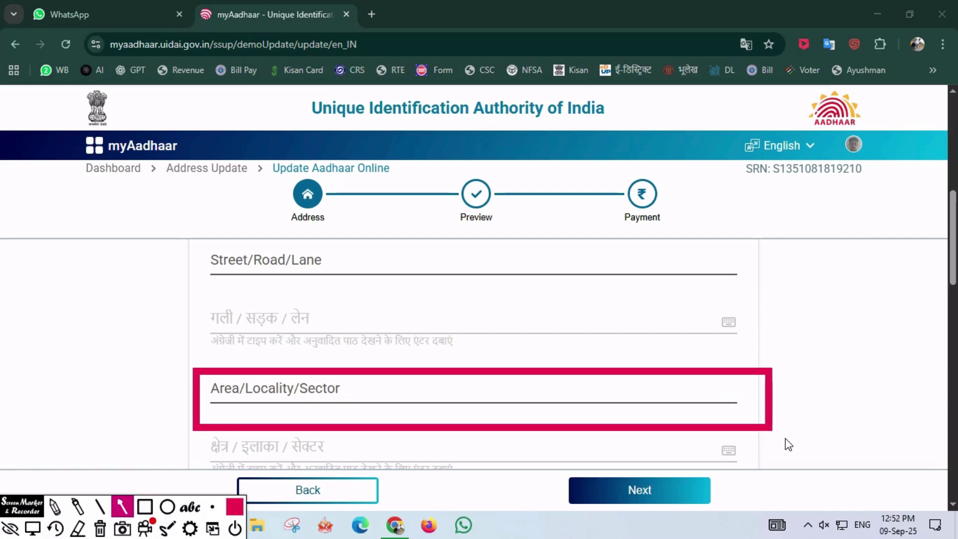
left_click_drag(786, 438, 745, 450)
key("Escape")
Outline the Landmark field with a red rectangle, point an arrow at its Hindi field, and clear the marks.
scroll(951, 306, "down", 5)
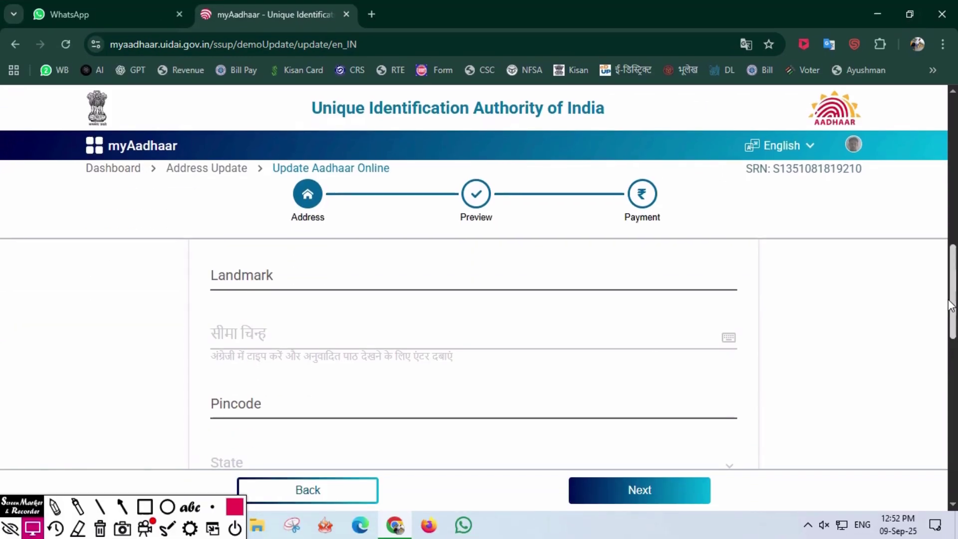
key("ctrl+shift+r")
mouse_move(203, 250)
left_mouse_down()
mouse_move(210, 261)
mouse_move(556, 298)
mouse_move(703, 299)
left_mouse_up()
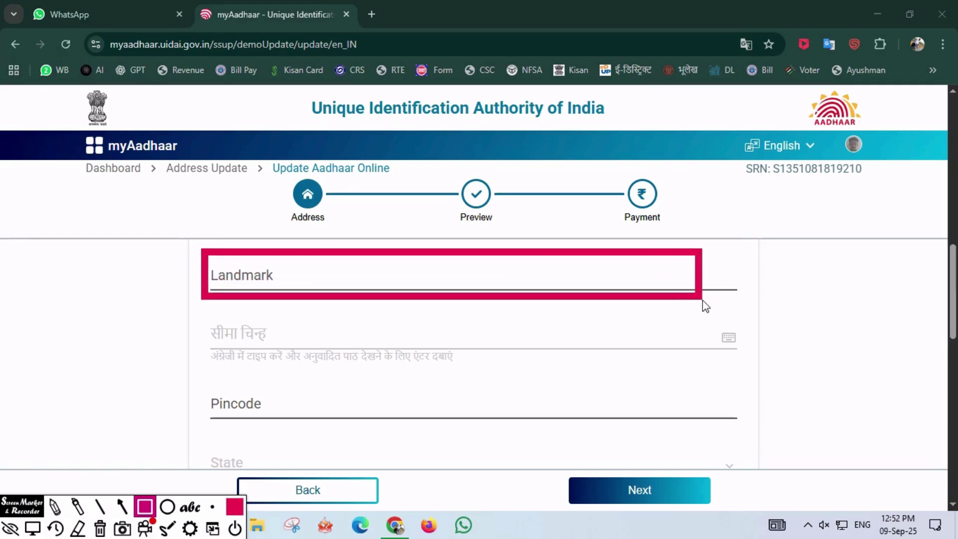
key("a")
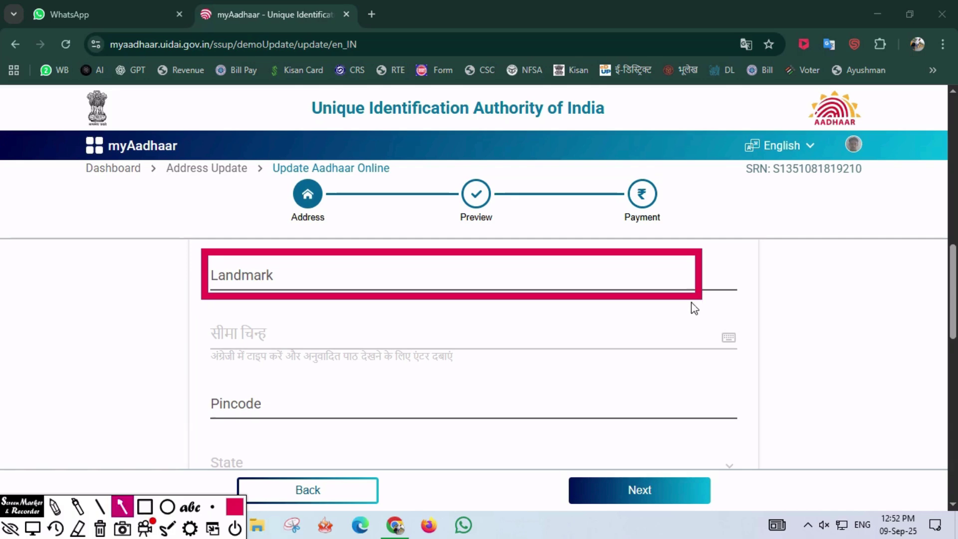
left_click_drag(113, 330, 195, 339)
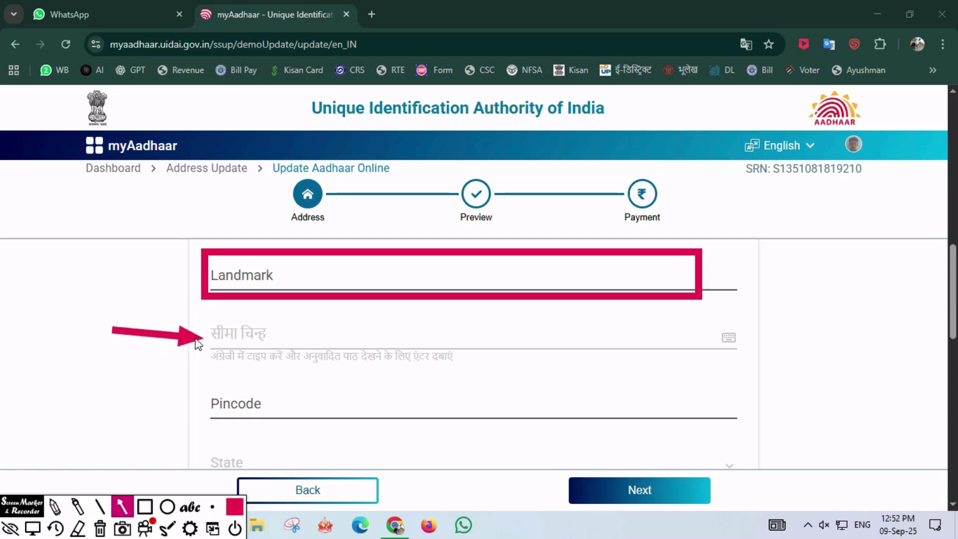
key("Escape")
Fill in the Pincode field of the new address with the postal code.
left_click(252, 404)
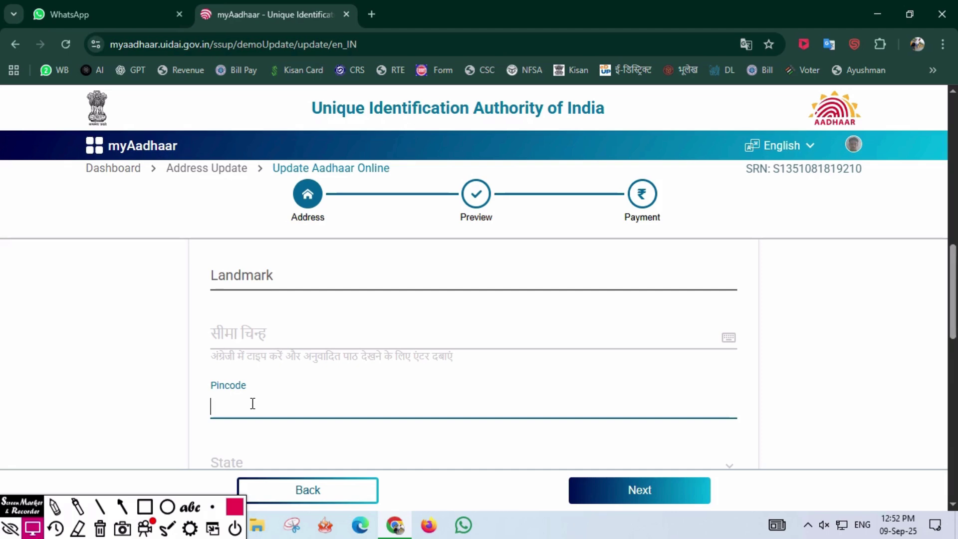
type("226001")
left_click(163, 423)
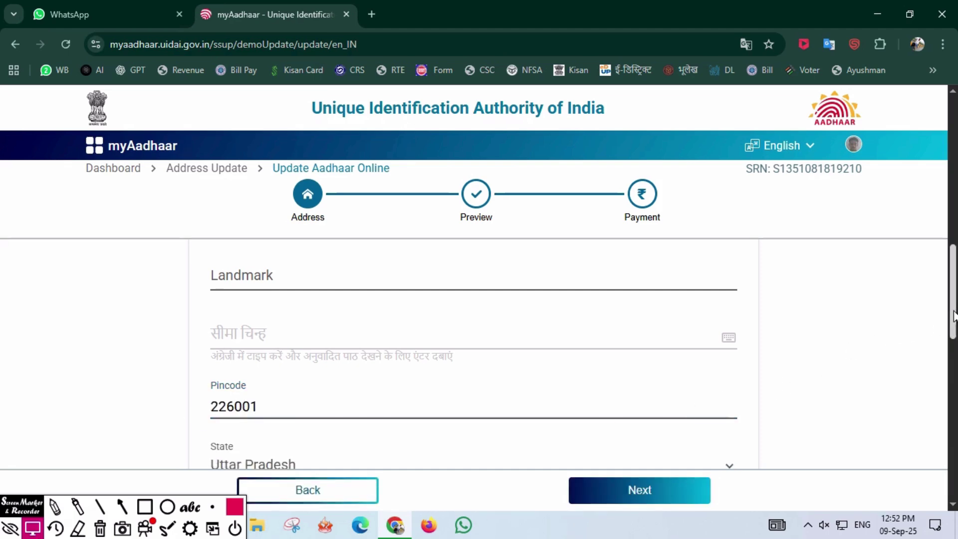
Point red arrows at the State field, its Hindi counterpart and the District field.
left_click_drag(954, 314, 955, 357)
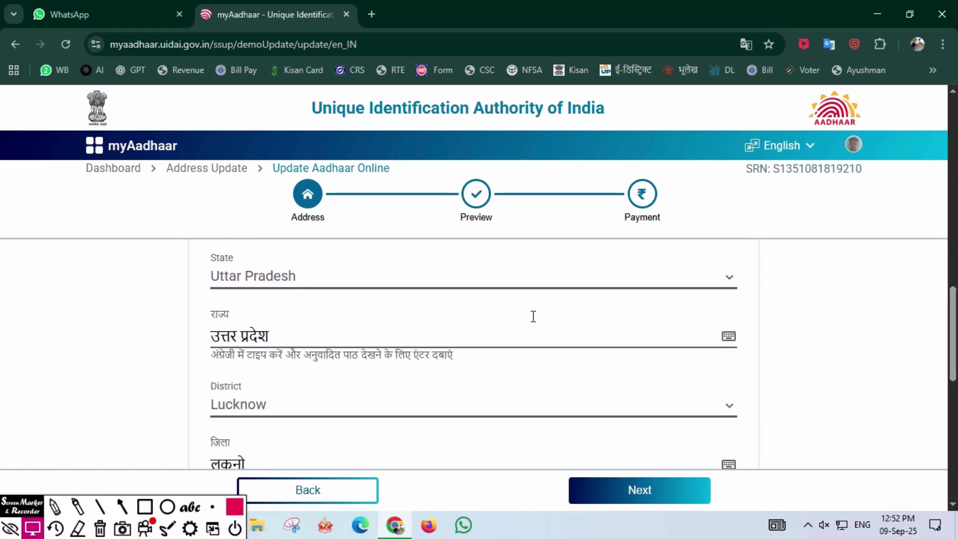
key("ctrl+alt+a")
left_click_drag(104, 278, 195, 278)
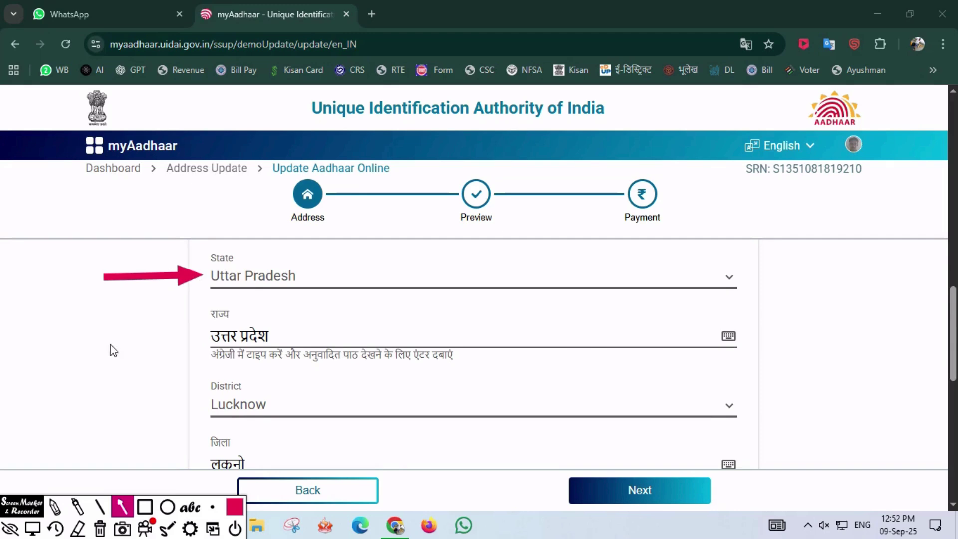
left_click_drag(106, 343, 205, 342)
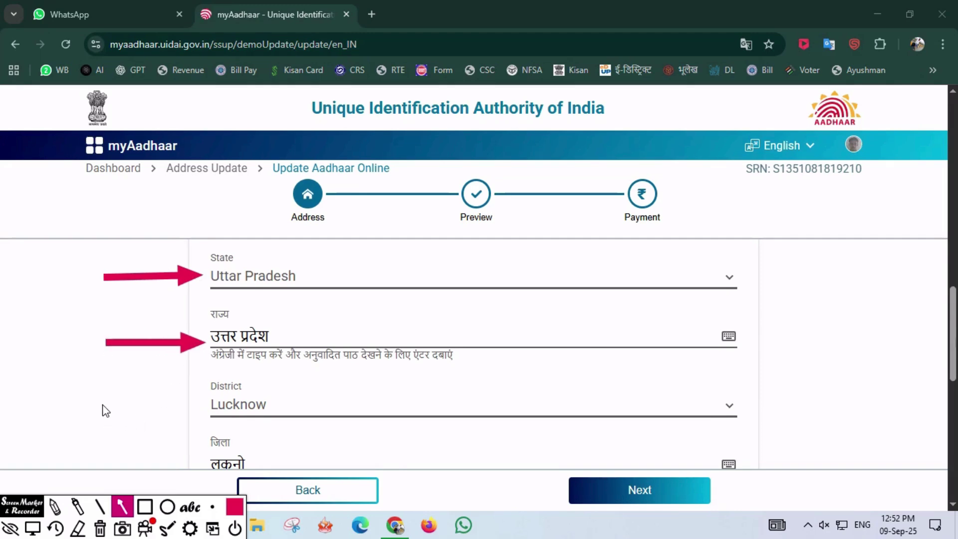
left_click_drag(102, 403, 188, 403)
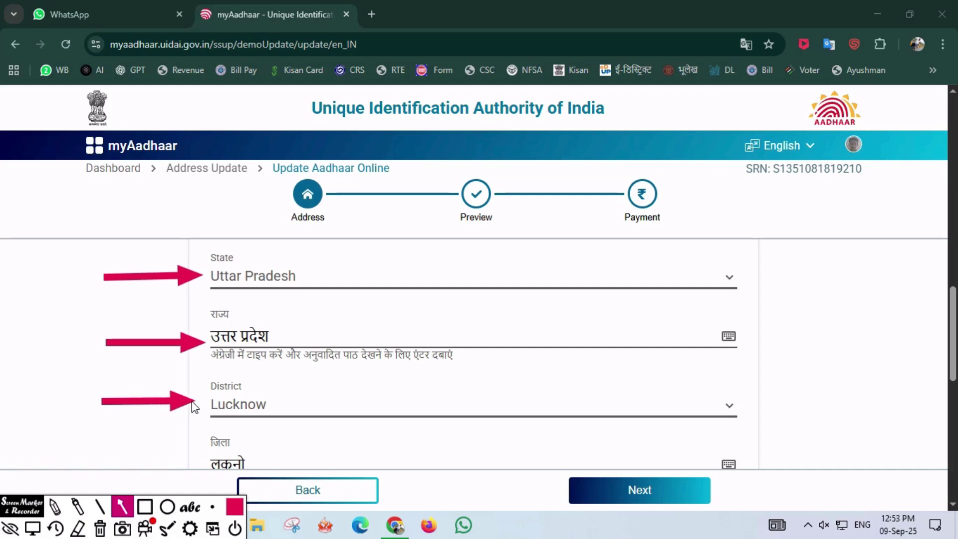
Point an arrow at the Hindi Village/Town/City field and open its on-screen Hindi keyboard.
scroll(150, 400, "down", 5)
left_click_drag(118, 355, 186, 360)
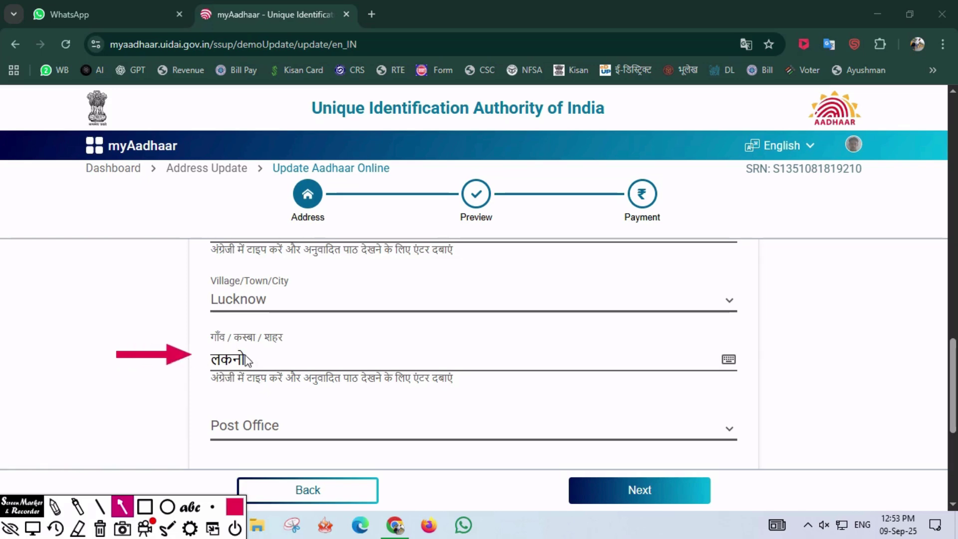
key("Escape")
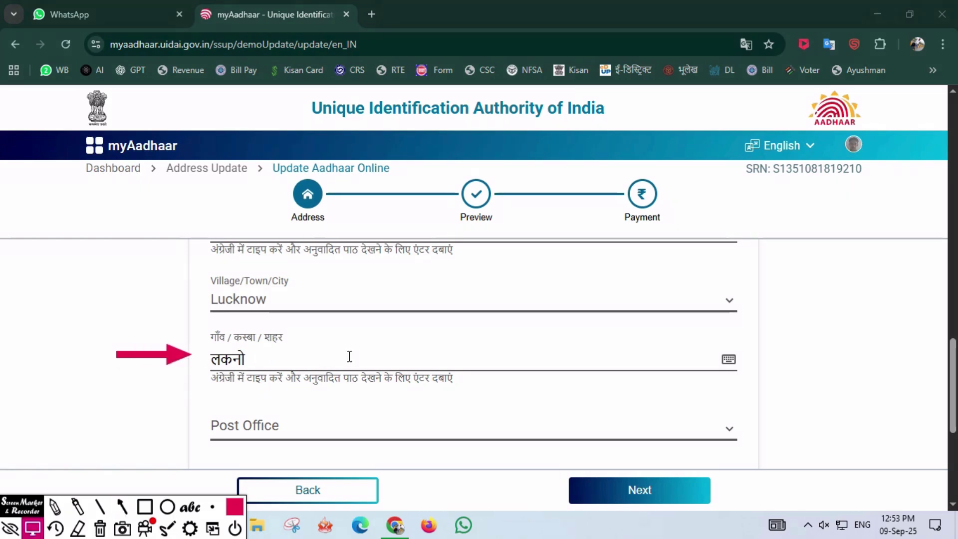
left_click(253, 362)
left_click(728, 363)
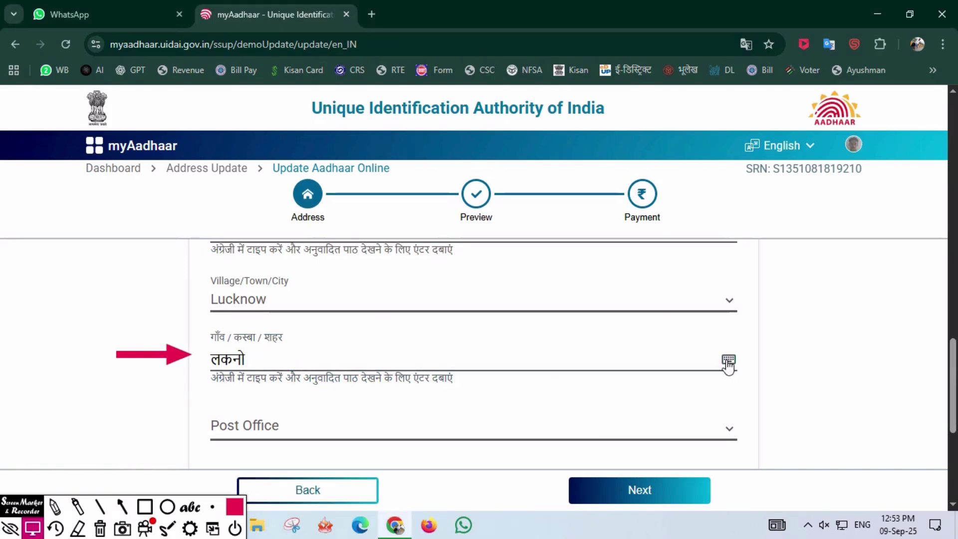
left_click(727, 361)
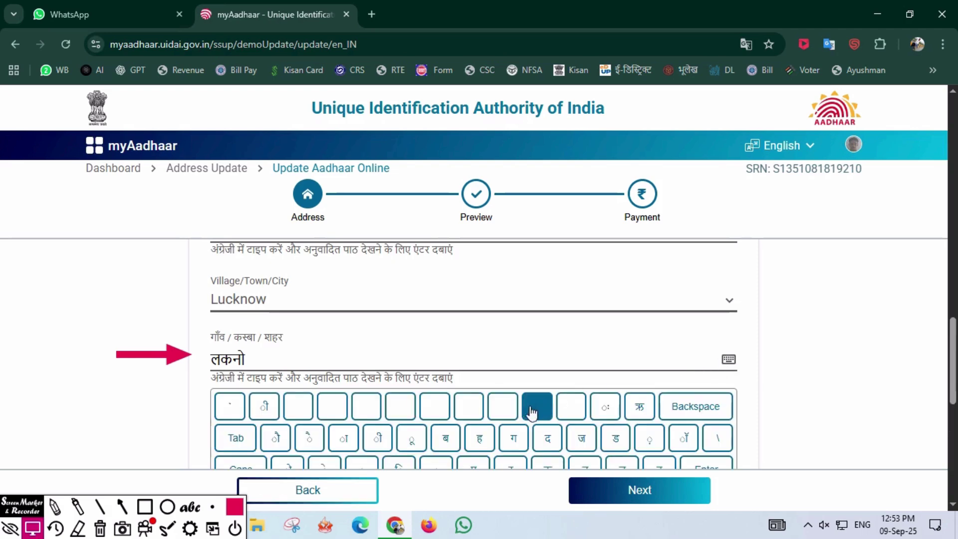
Select the available post office in the Post Office field of the new address.
scroll(724, 323, "down", 2)
left_click(725, 319)
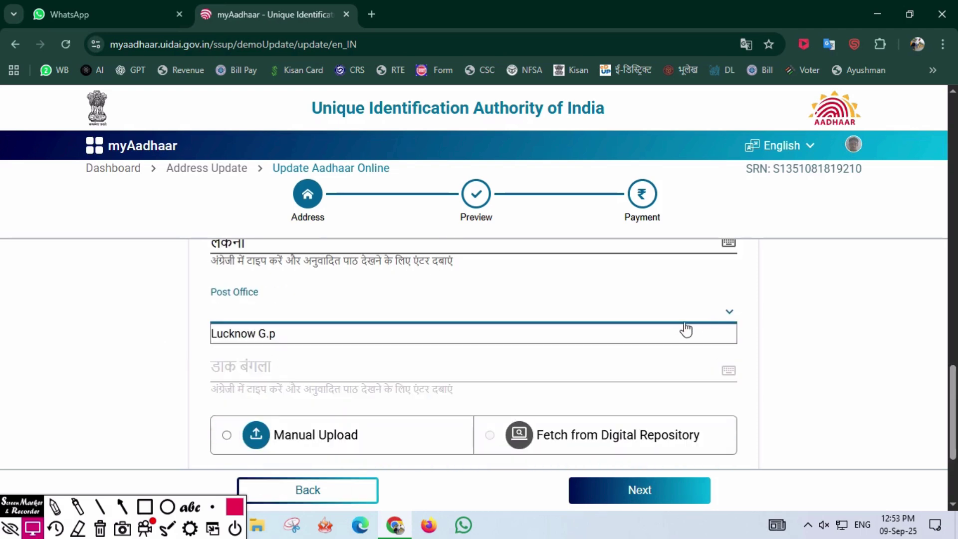
left_click(653, 338)
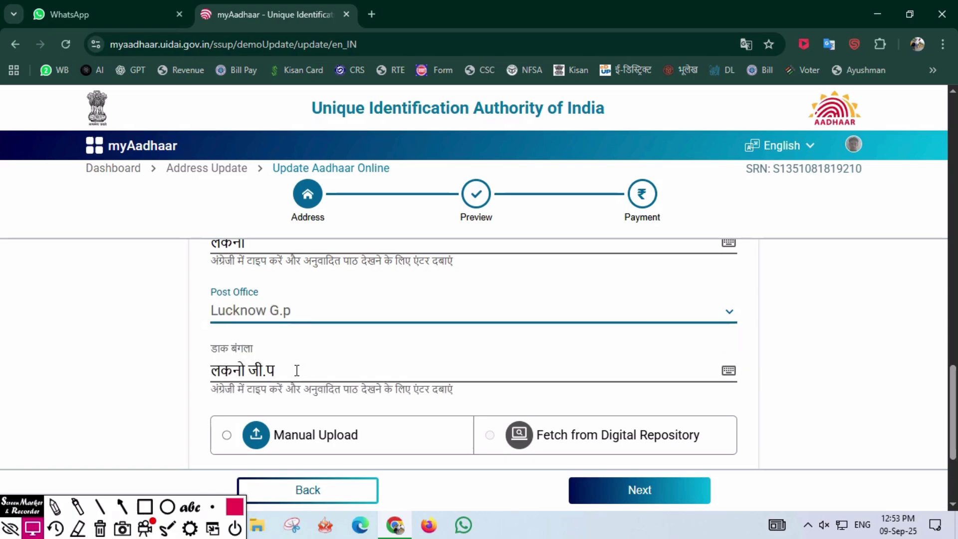
Outline the Manual Upload and Fetch from Digital Repository options together with a red rectangle and clear the mark.
scroll(295, 370, "down", 3)
scroll(296, 370, "up", 3)
scroll(227, 370, "down", 3)
left_click_drag(195, 282, 780, 356)
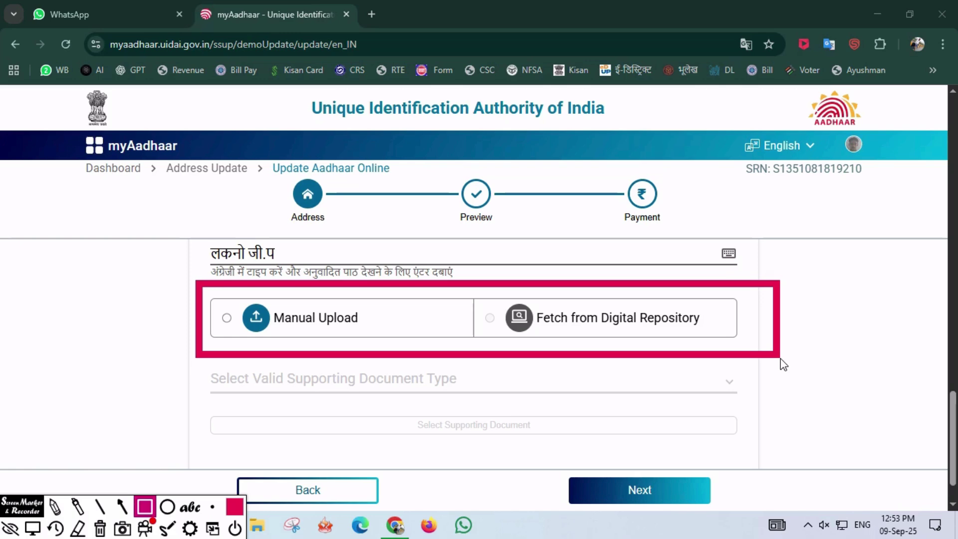
key("Escape")
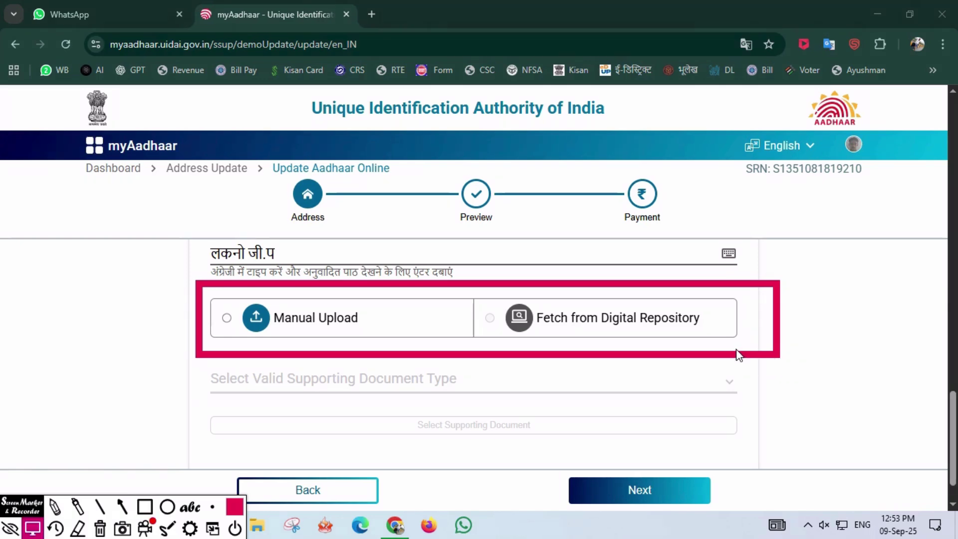
key("Delete")
Point one red arrow at the Manual Upload option and another at Fetch from Digital Repository.
key("a")
left_click_drag(138, 316, 212, 316)
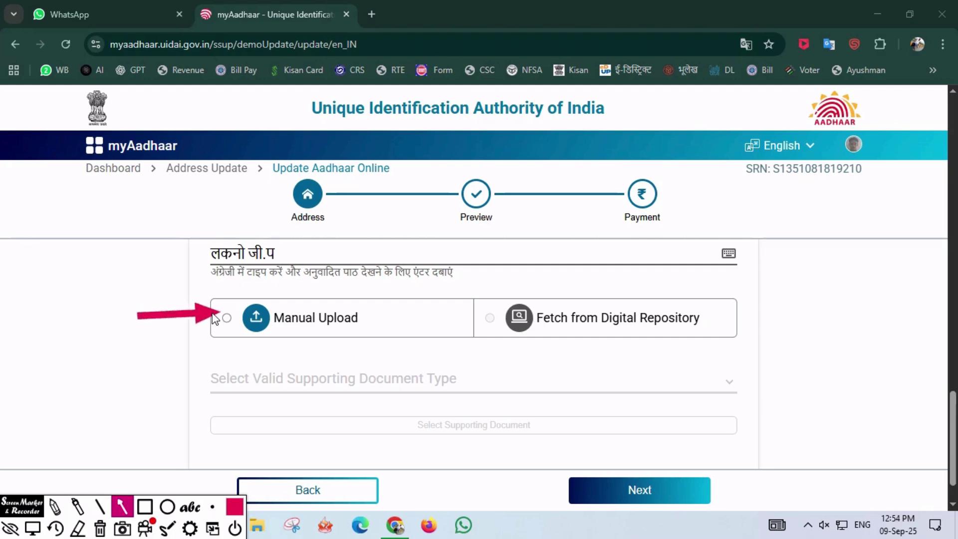
left_click_drag(766, 311, 736, 317)
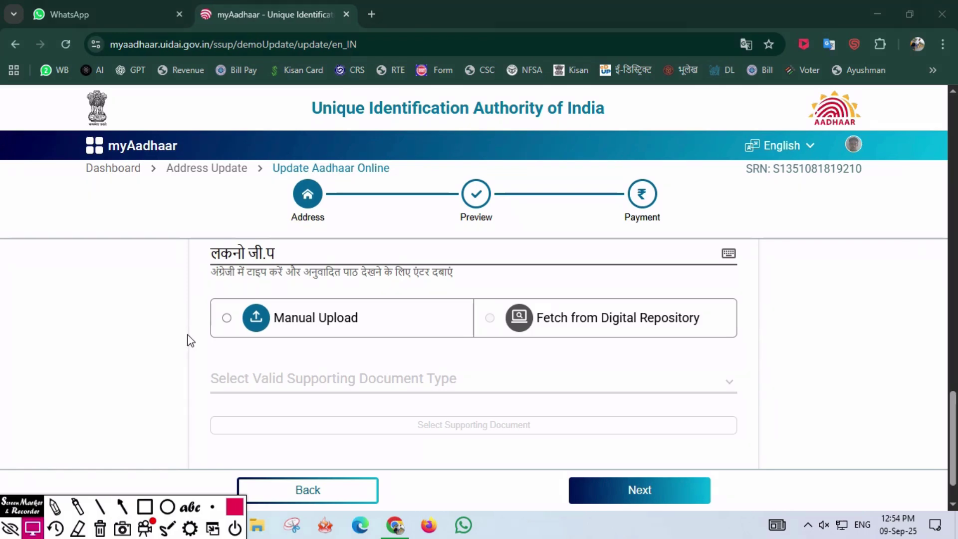
Choose Manual Upload for the supporting document and accept the Document Quality Specification with the page zoomed out to 80%.
left_click(227, 318)
scroll(250, 327, "down", 1)
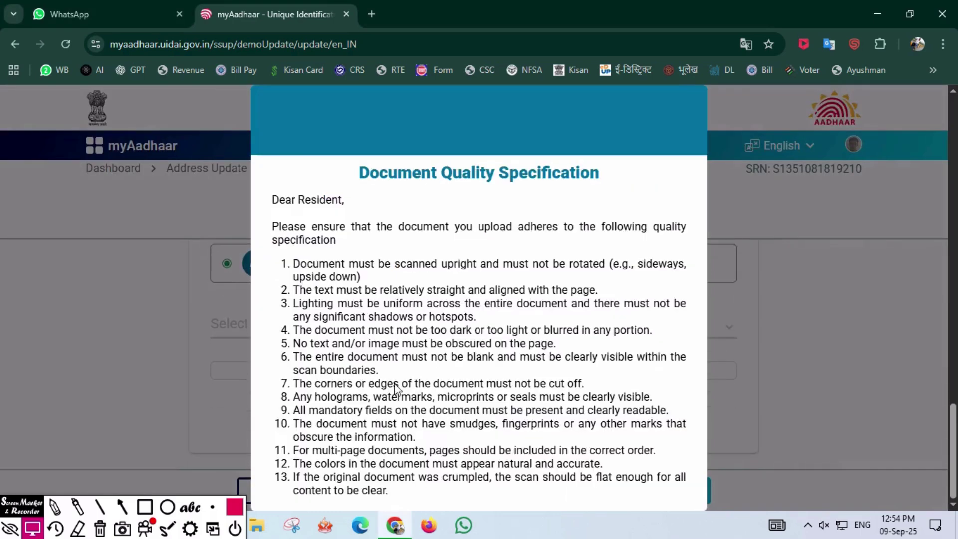
key("ctrl+minus")
key("ctrl+minus")
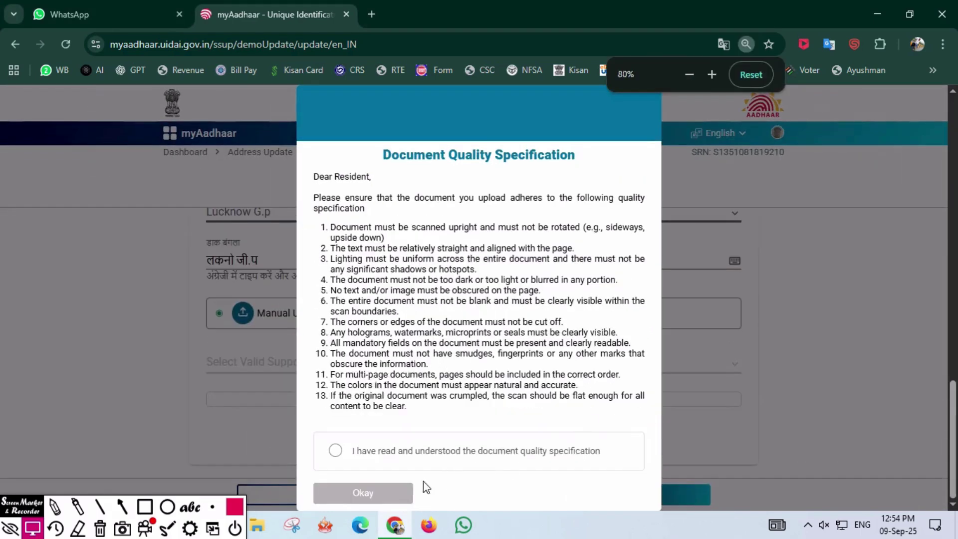
left_click(336, 452)
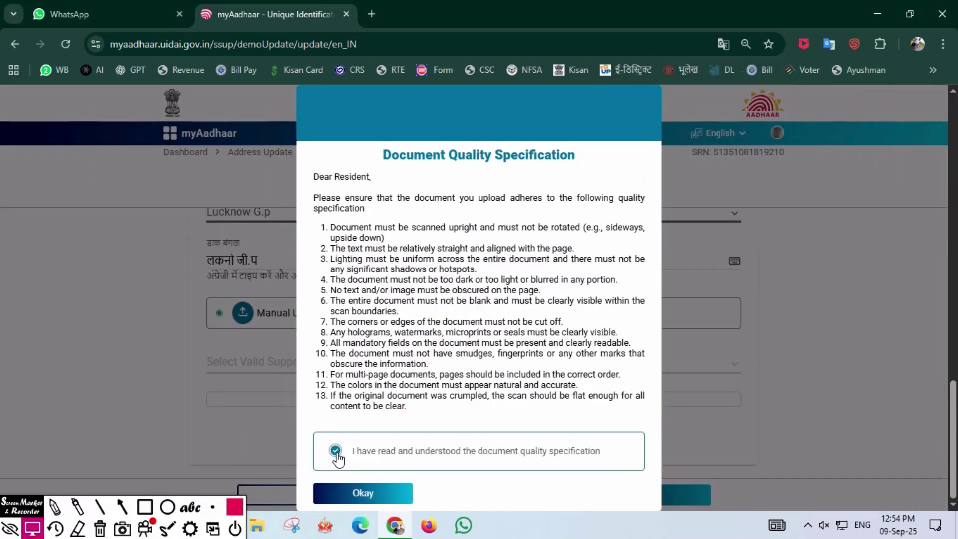
left_click(349, 494)
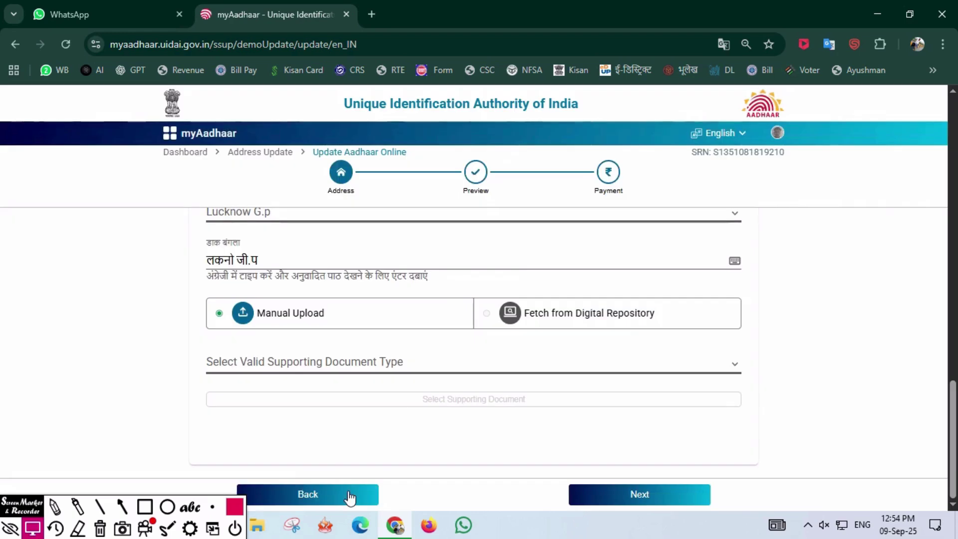
Set the supporting document type to ST / SC / OBC Certificate issued by Central Government / State Government and acknowledge its advisory.
left_click(297, 365)
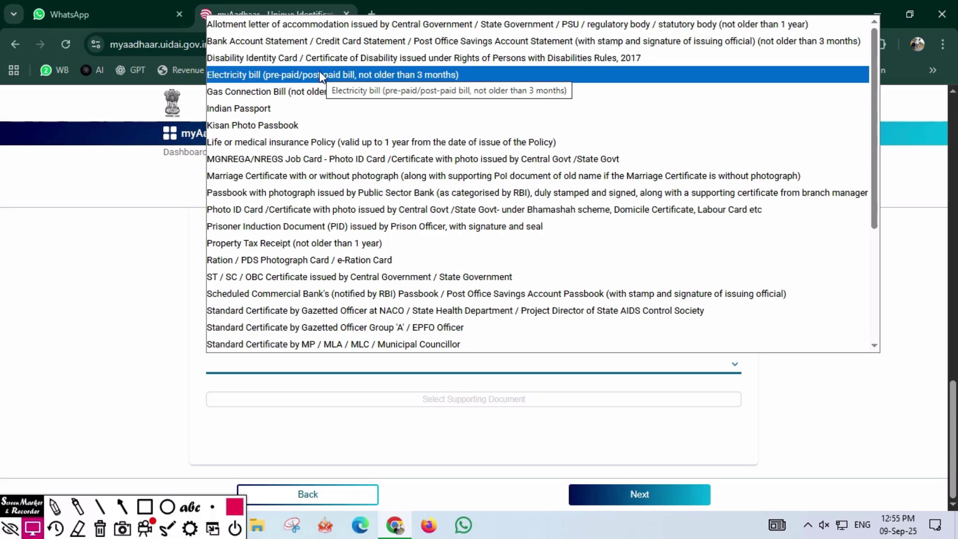
left_click(291, 278)
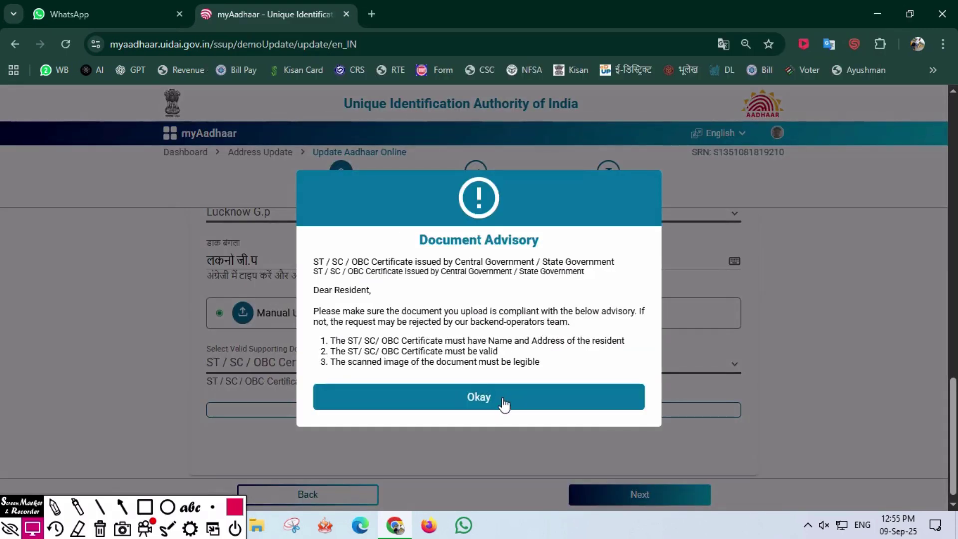
left_click(505, 405)
Point a red arrow at the Select Supporting Document control and leave drawing mode.
left_click(121, 507)
left_click_drag(71, 378, 165, 402)
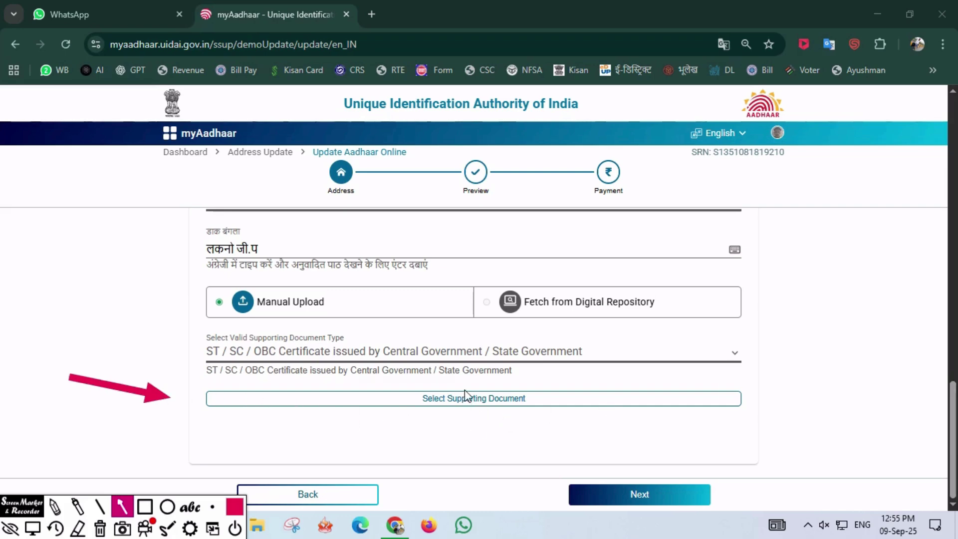
key("Escape")
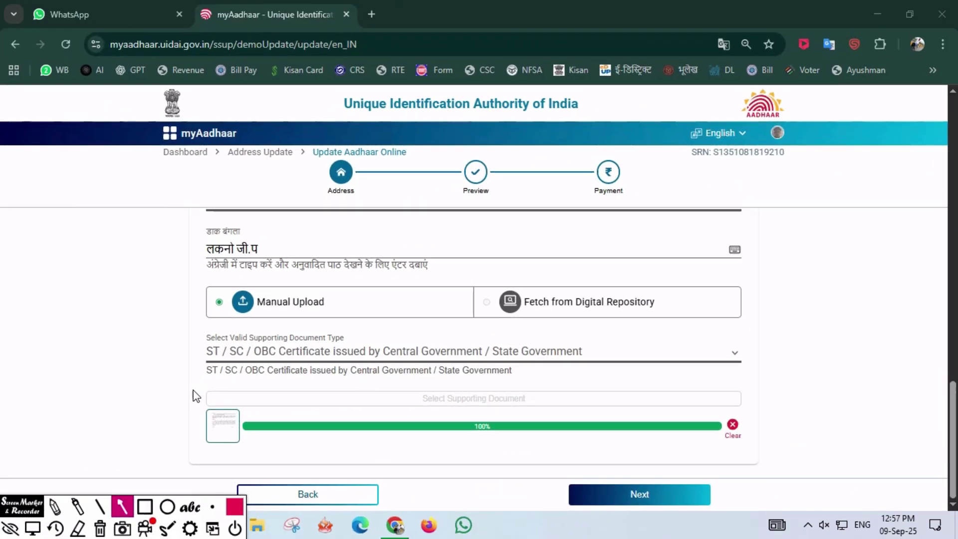
Outline the uploaded document's thumbnail and its 100% progress label with red rectangles, clear them, and outline Next.
key("r")
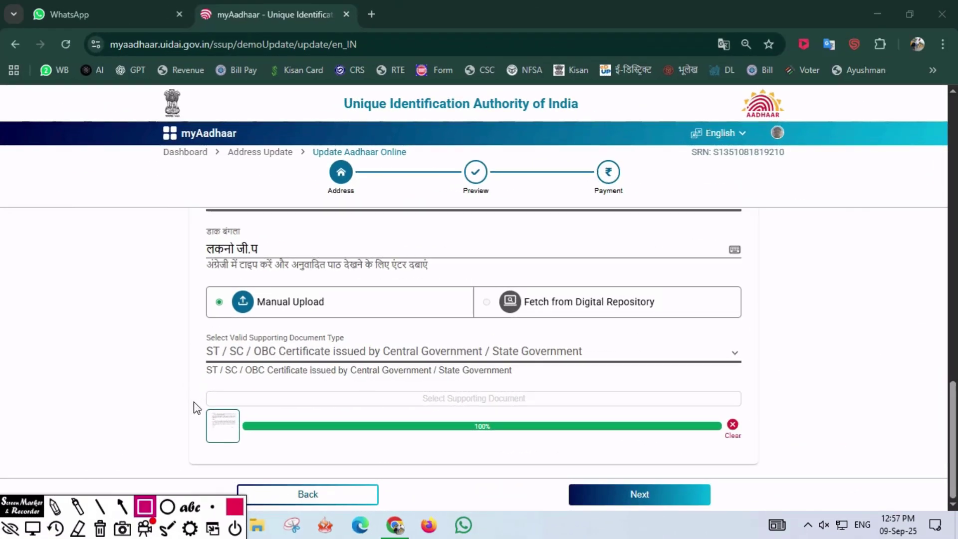
left_click_drag(194, 401, 250, 455)
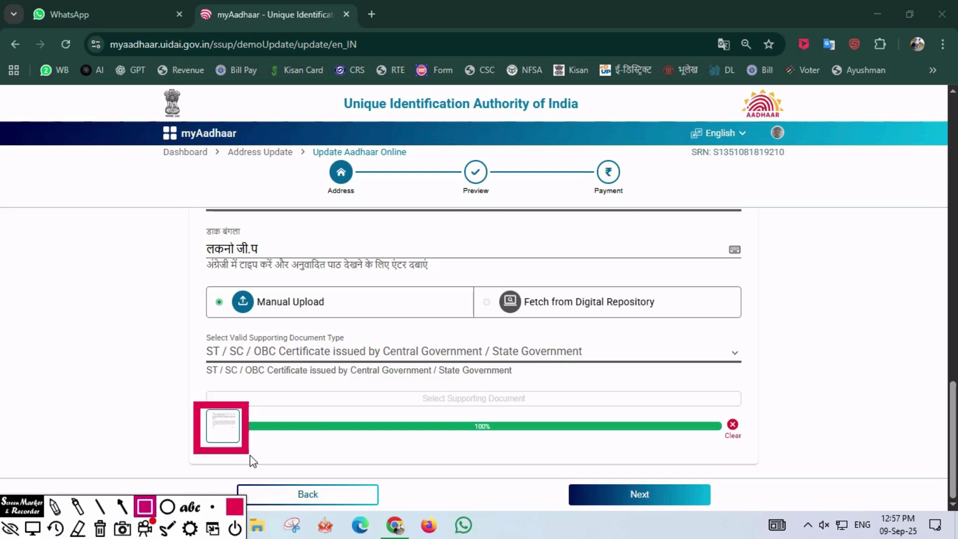
mouse_move(458, 404)
left_mouse_down()
mouse_move(477, 432)
mouse_move(511, 451)
left_mouse_up()
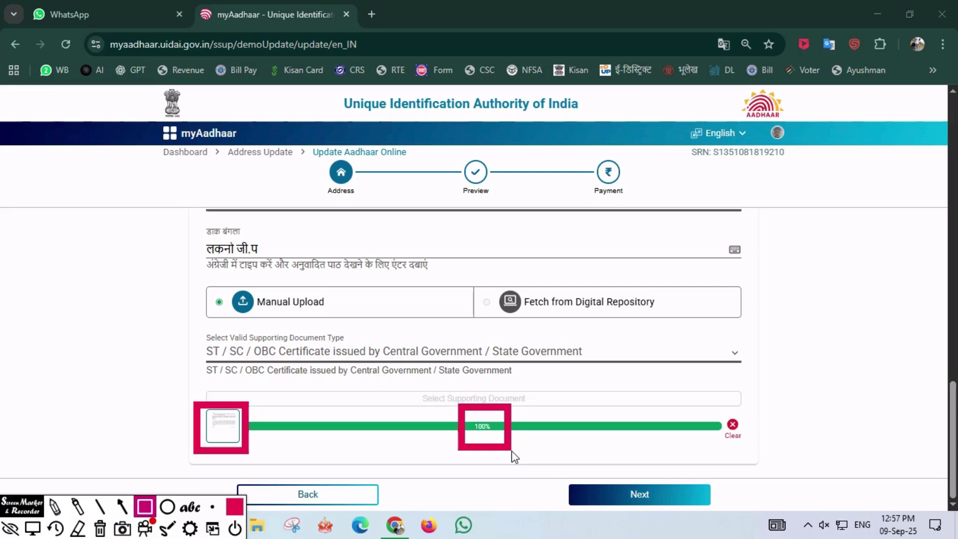
key("Delete")
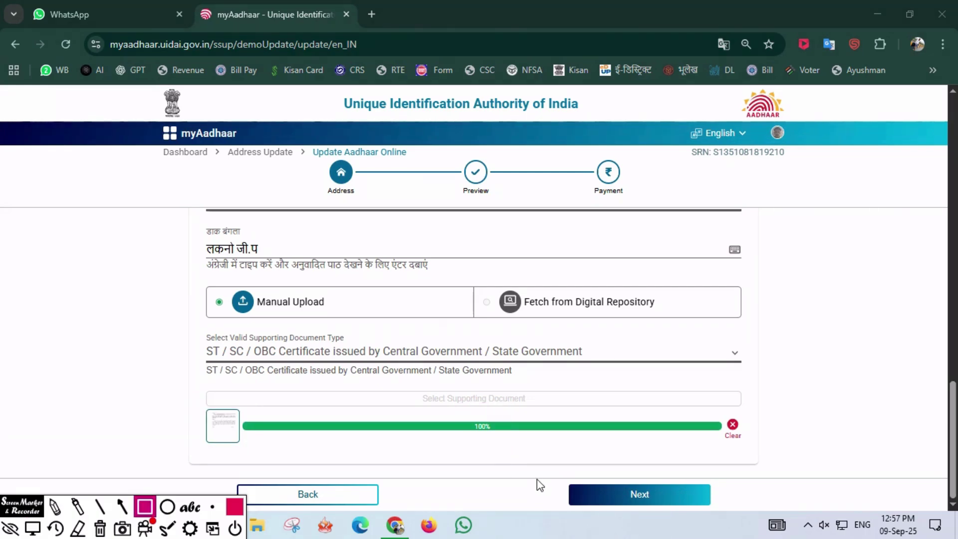
left_click_drag(541, 468, 727, 517)
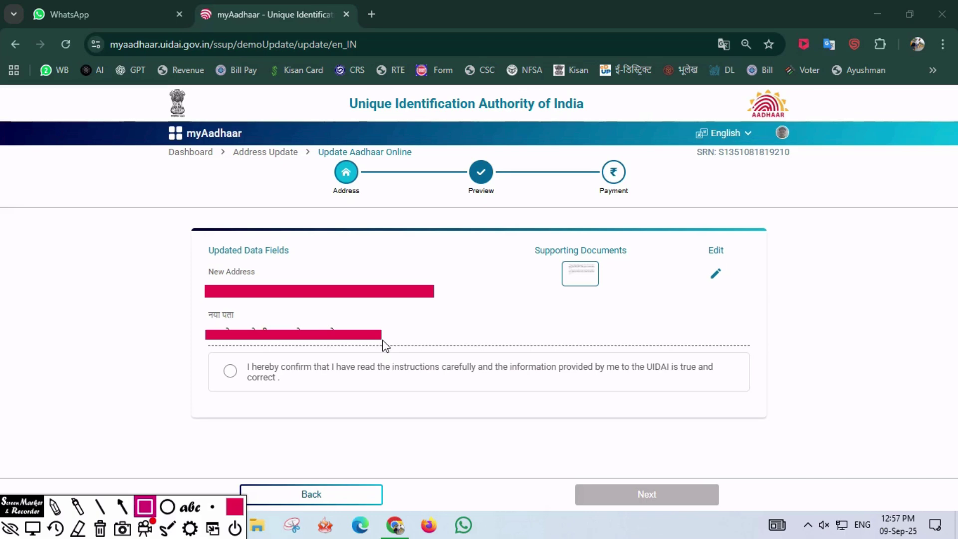
On the Preview page, point an arrow at the declaration that the information is true and correct, and tick it.
left_click(122, 506)
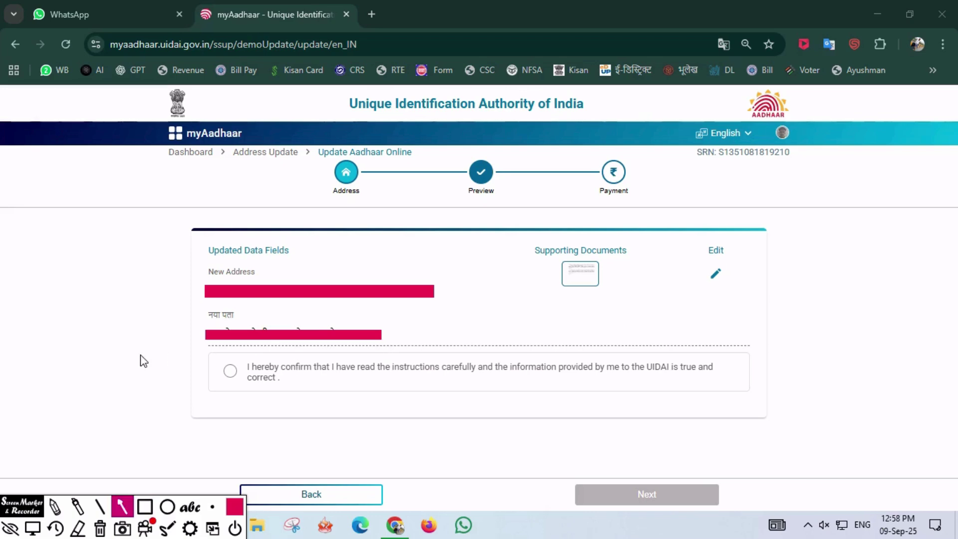
left_click_drag(140, 354, 207, 369)
key("Escape")
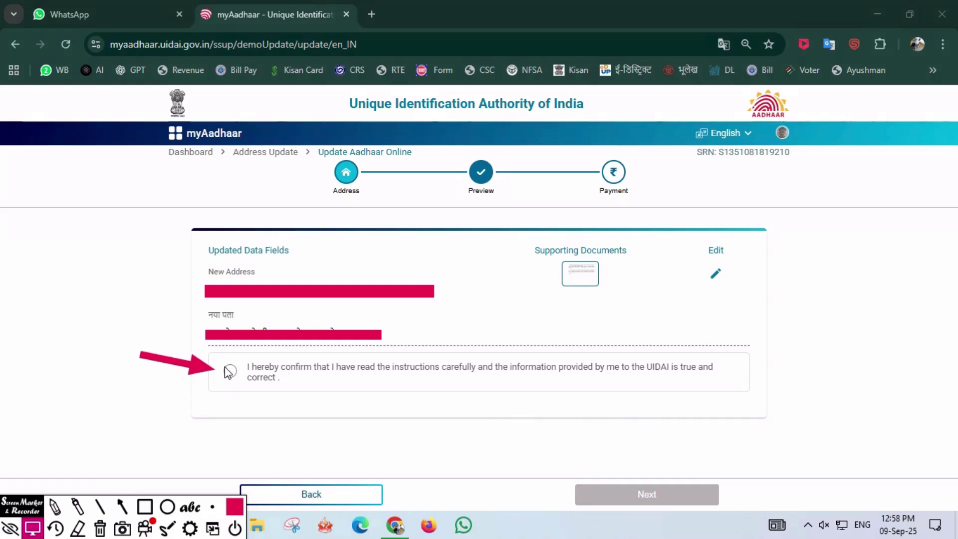
left_click(233, 372)
left_click(483, 417)
Point a red arrow at Next on the Preview page and proceed to the Payment stage.
key("a")
left_click_drag(592, 433, 645, 477)
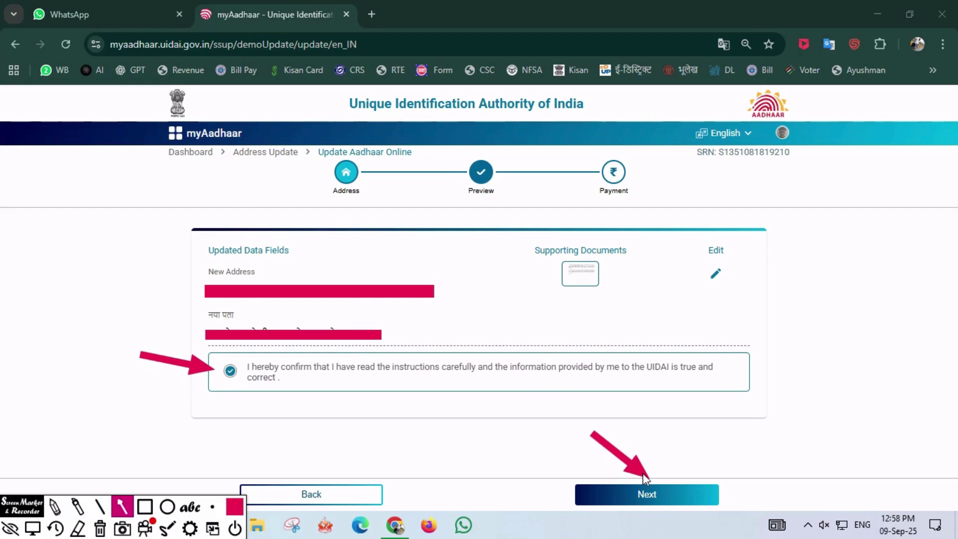
left_click(645, 493)
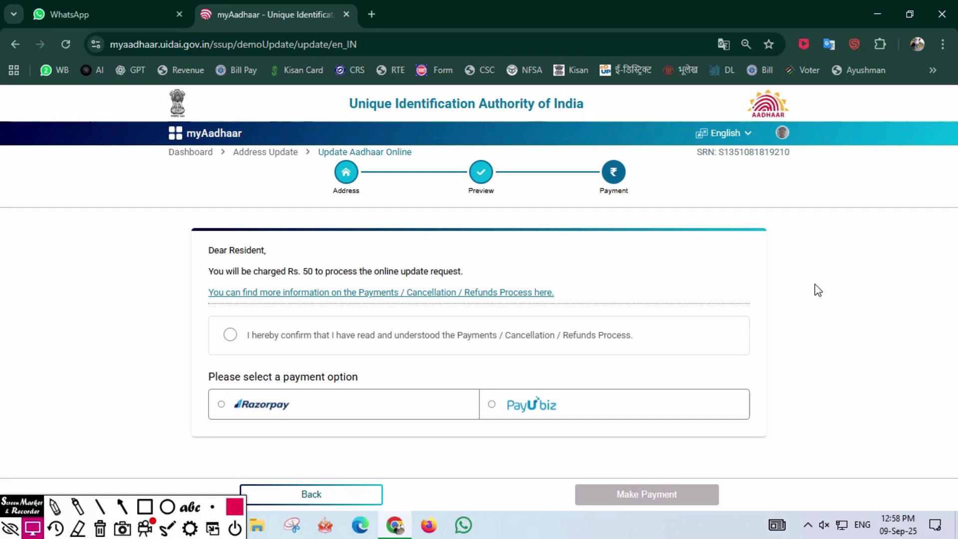
Point an arrow at the Payments / Cancellation / Refunds Process confirmation, clear the arrow, and tick the confirmation.
key("ctrl+shift+d")
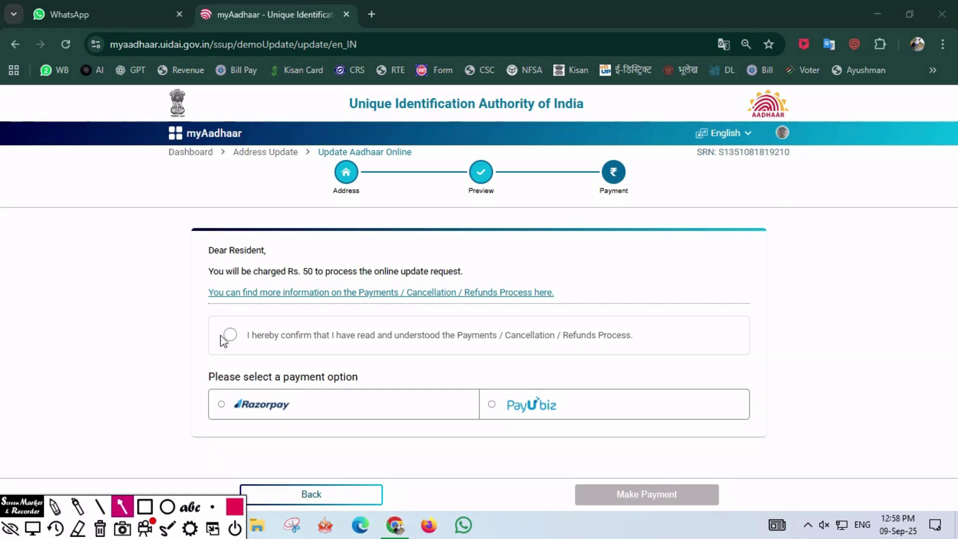
left_click_drag(141, 322, 215, 345)
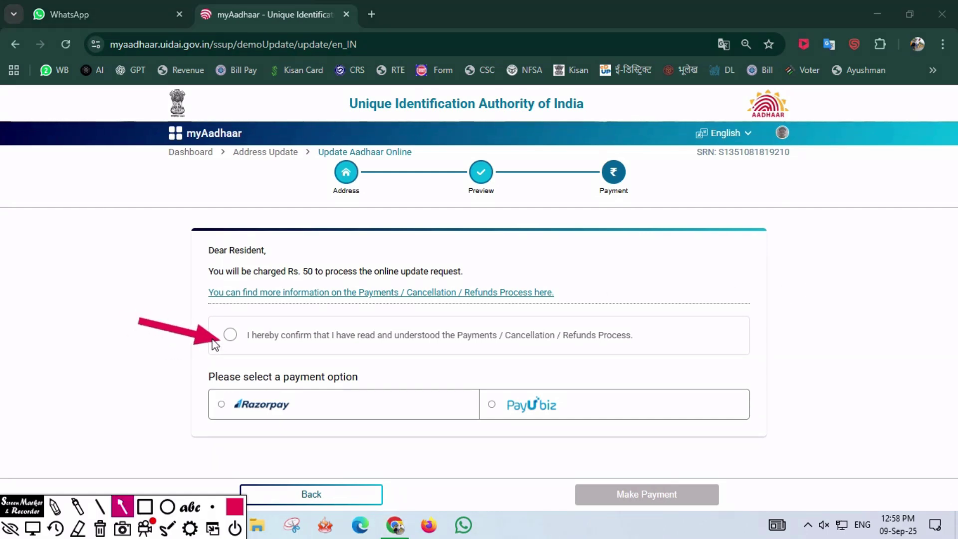
key("ctrl+shift+d")
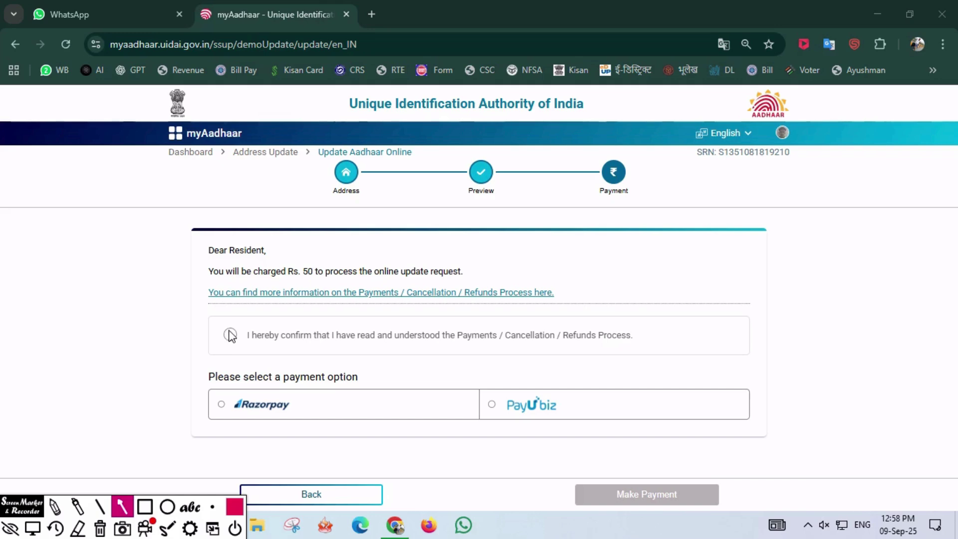
key("ctrl+shift+d")
left_click(230, 335)
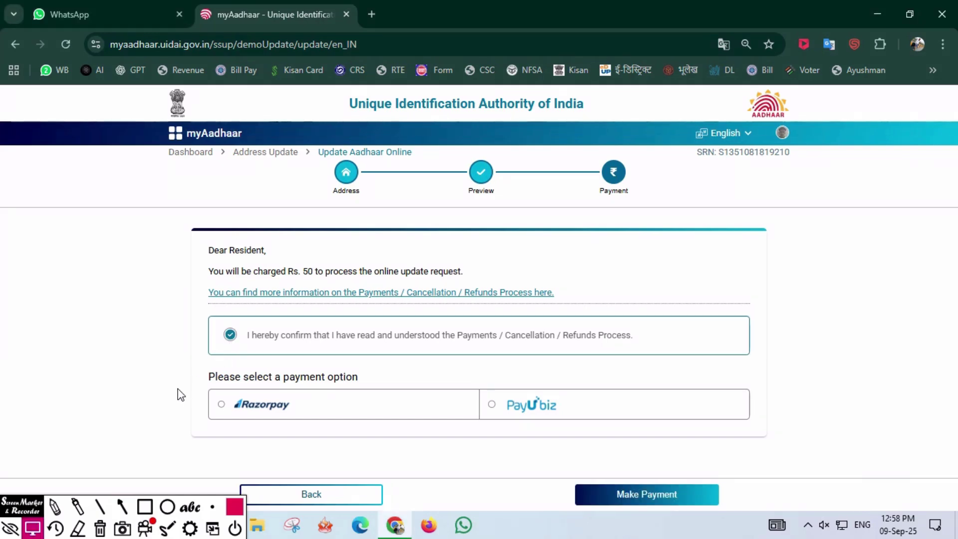
Outline the Razorpay and PayUbiz payment options with red rectangles, and point a red arrow at Make Payment.
key("ctrl+shift+r")
left_click_drag(188, 378, 351, 429)
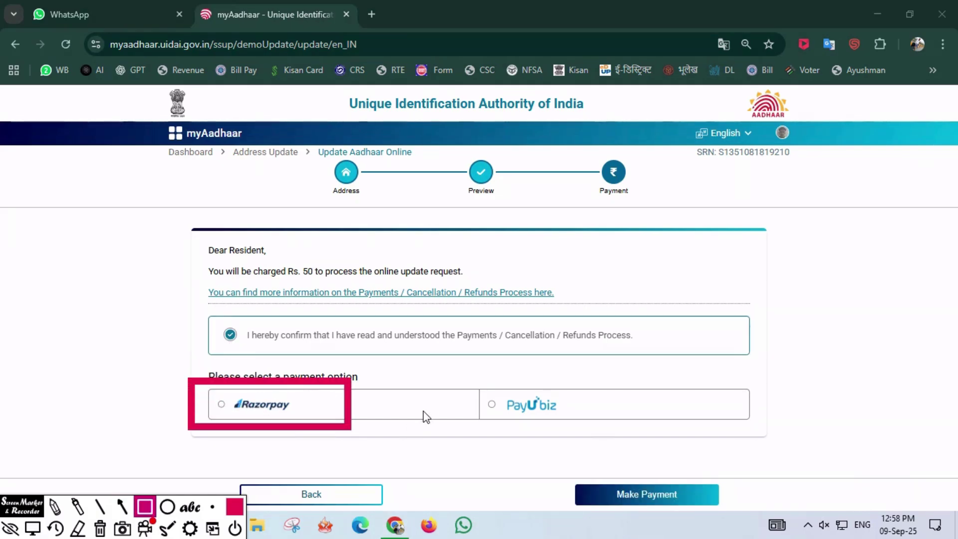
left_click_drag(462, 371, 587, 433)
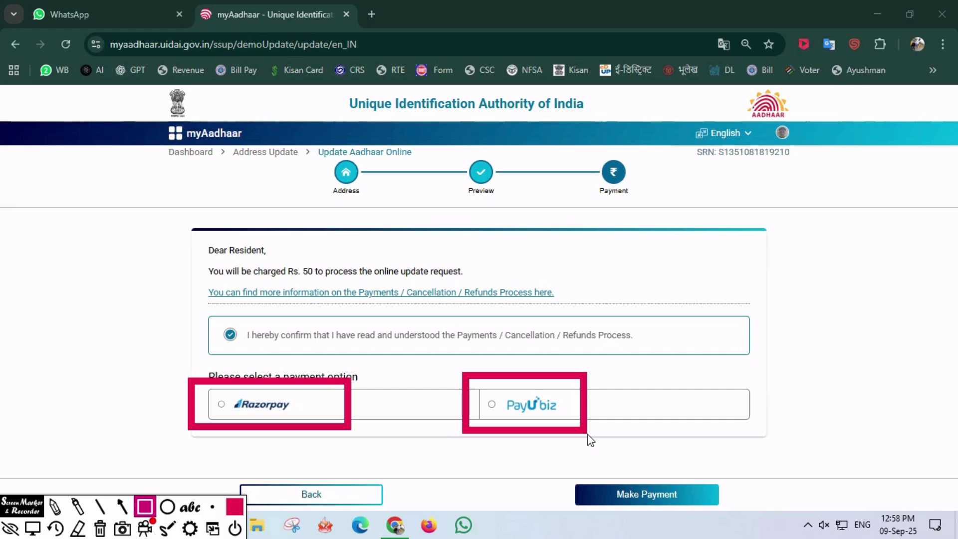
key("a")
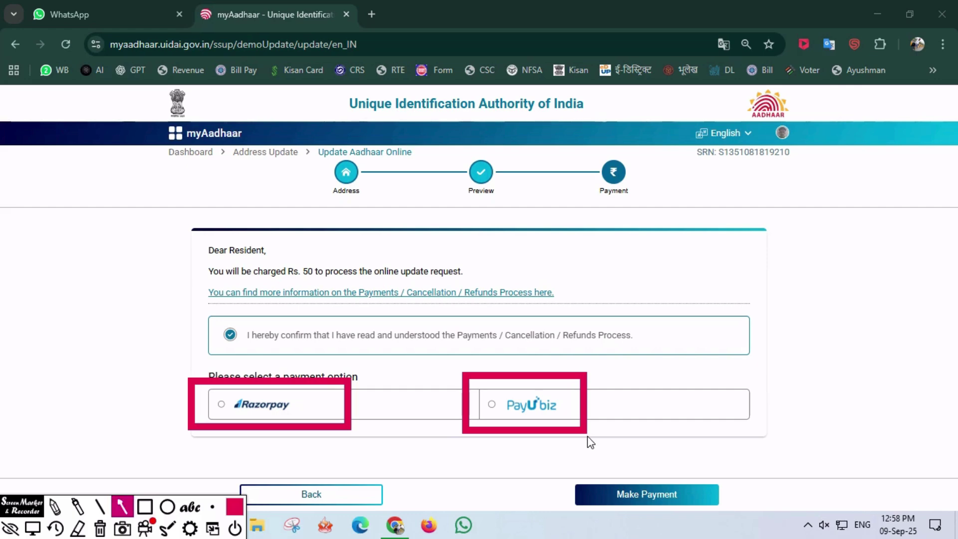
left_click_drag(679, 441, 663, 473)
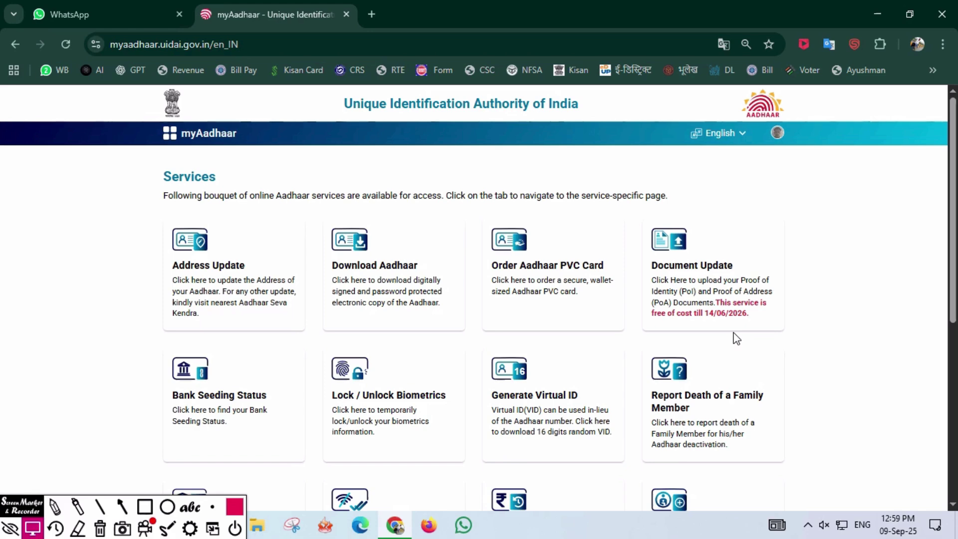
On the Services page, outline the Download Aadhaar tile with a red rectangle.
key("ctrl+r")
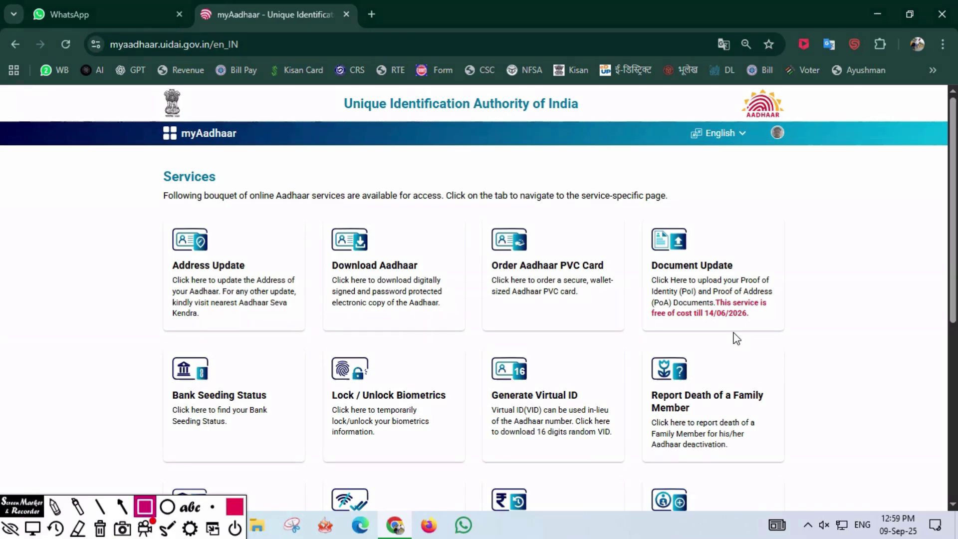
mouse_move(315, 203)
left_mouse_down()
mouse_move(325, 230)
mouse_move(469, 327)
left_mouse_up()
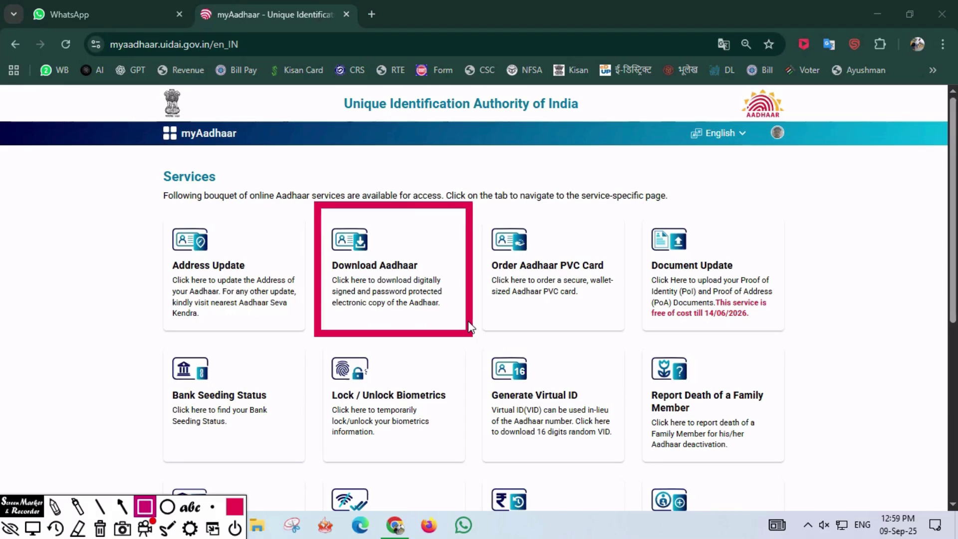